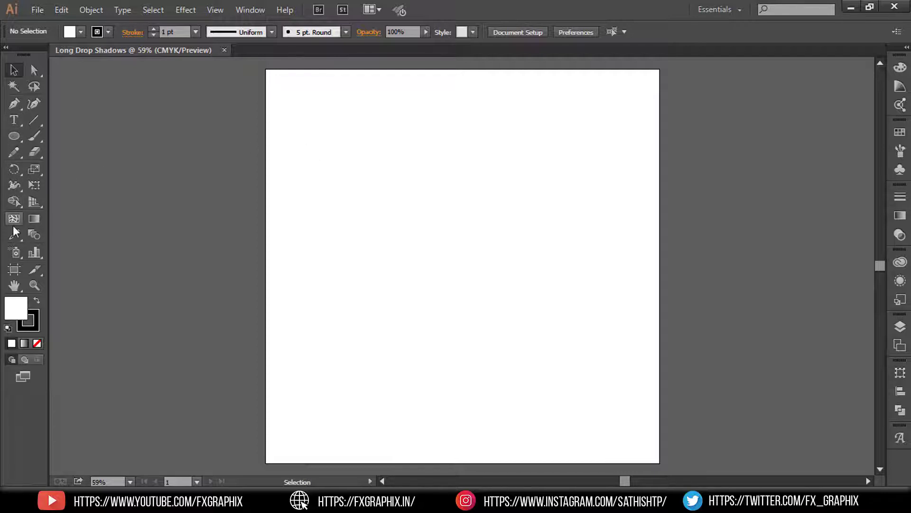
- Place the text 'FX' at the centre of the artboard
left_click(14, 120)
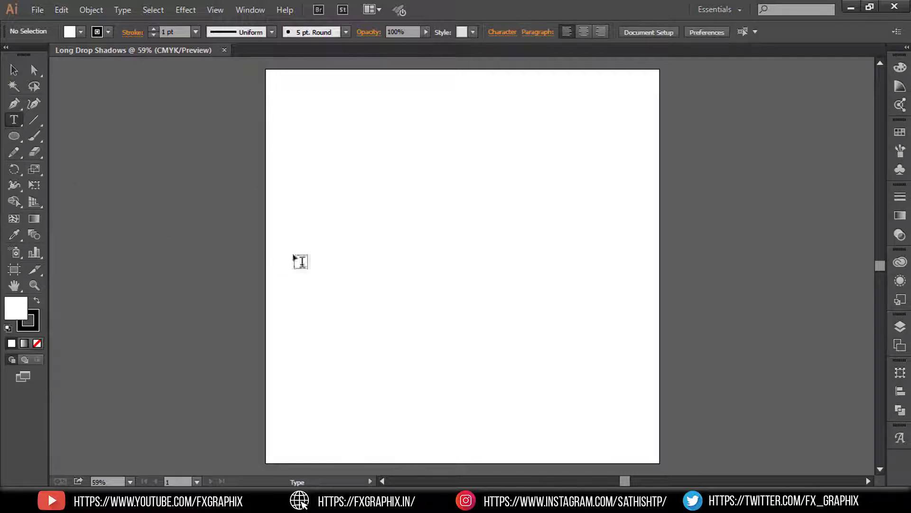
left_click(465, 229)
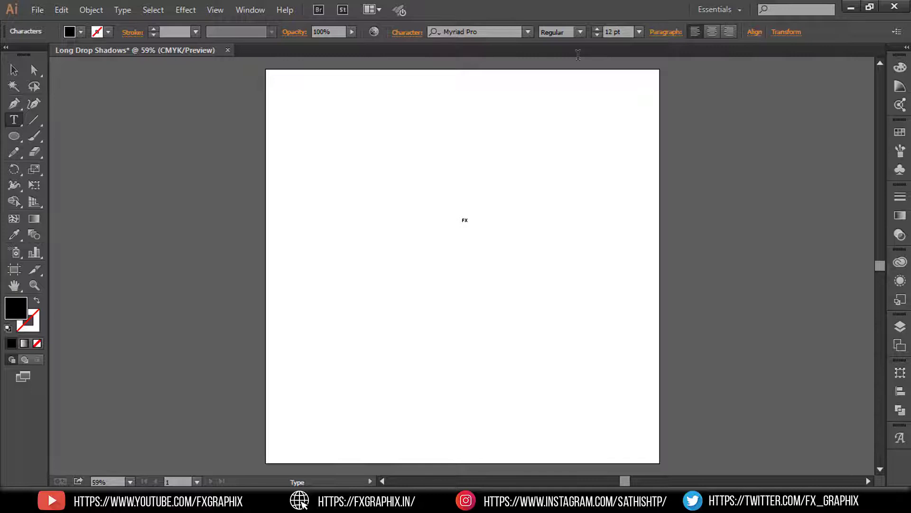
type("FX")
key("Escape")
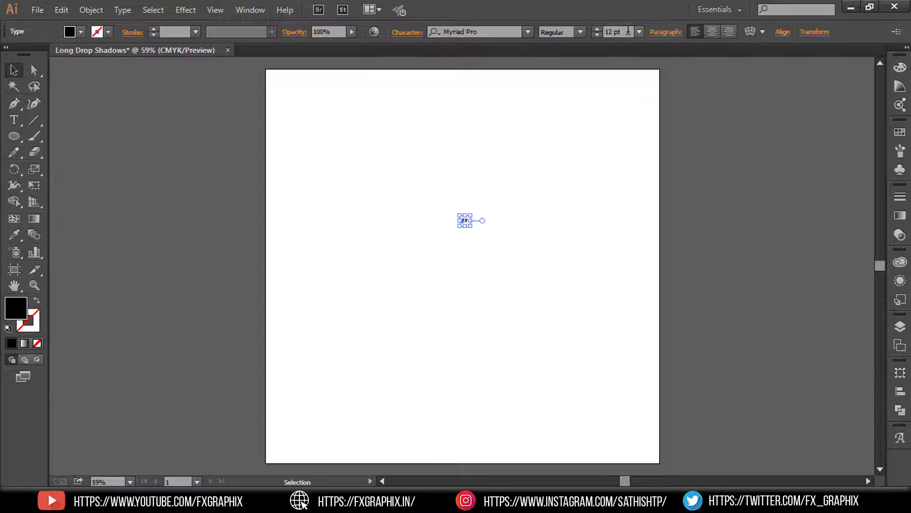
- Set the FX text to Exo DemiBold at 200 pt
left_click(617, 31)
type("150")
key("Return")
left_click(479, 32)
type("exo")
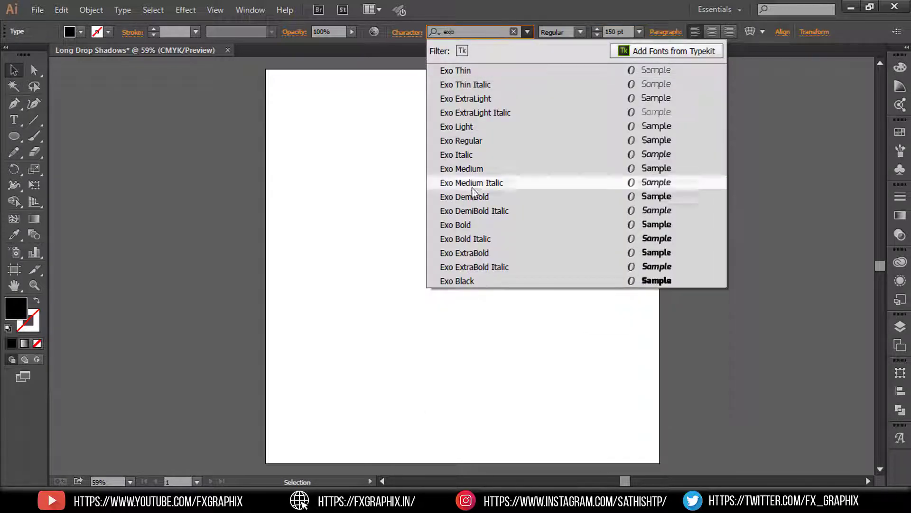
left_click(487, 197)
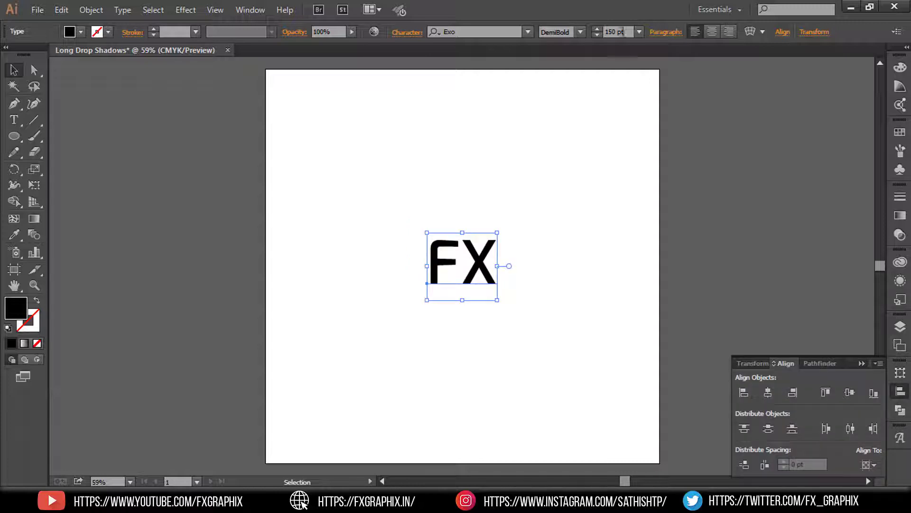
type("200")
key("Return")
- Fill the FX text with the crimson red swatch
left_click(900, 133)
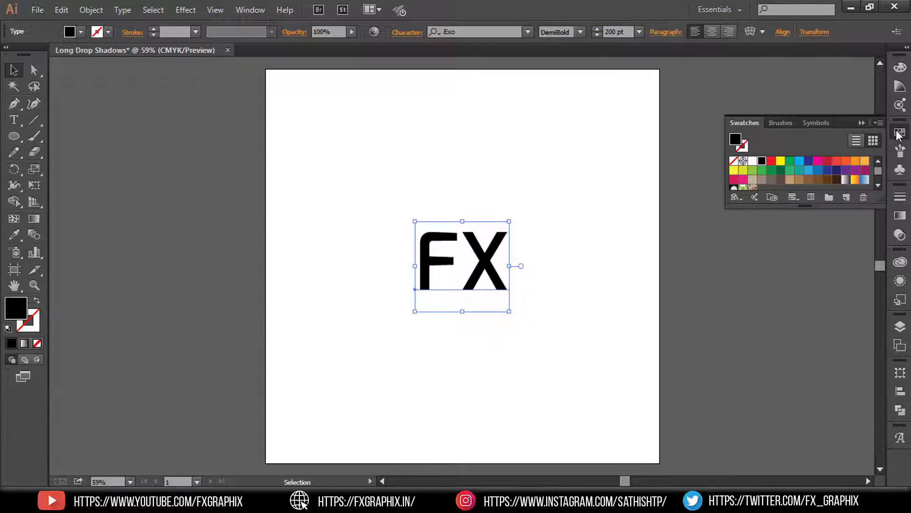
left_click(837, 162)
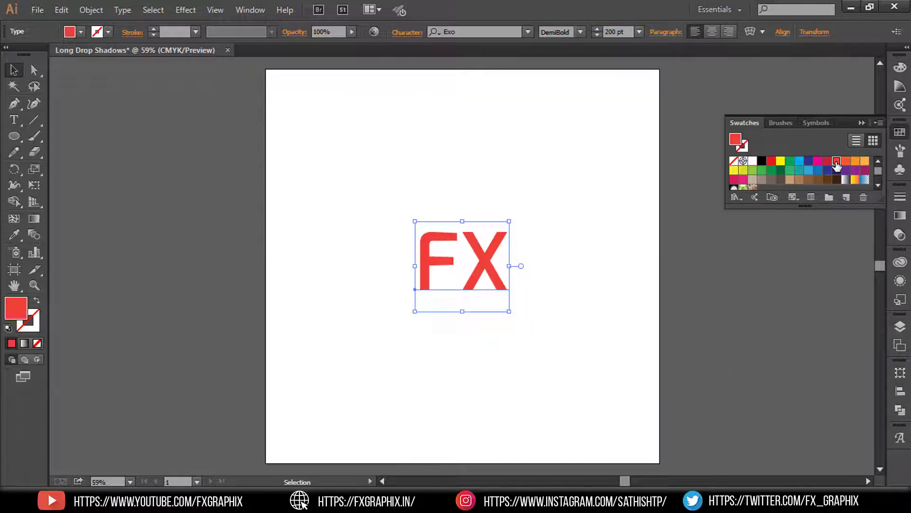
left_click(827, 162)
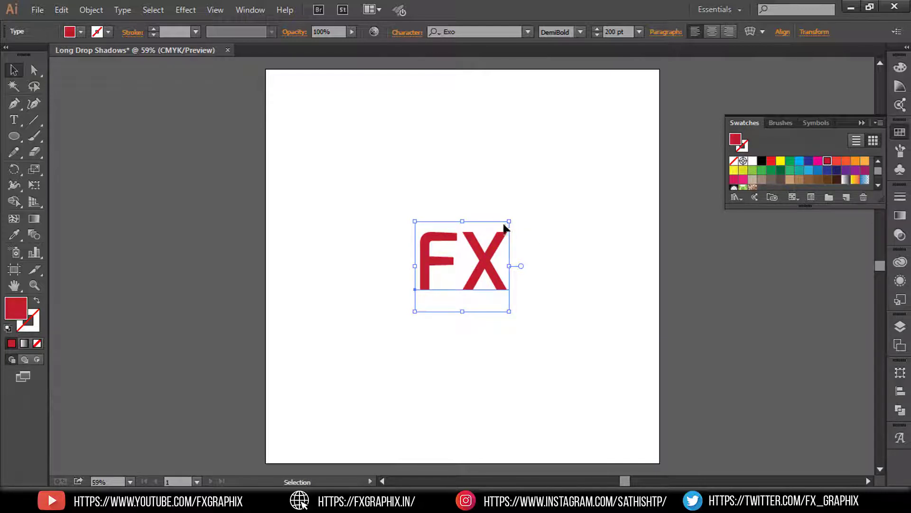
- Convert FX to outlines, zoom to 100% and show the Appearance panel
right_click(494, 254)
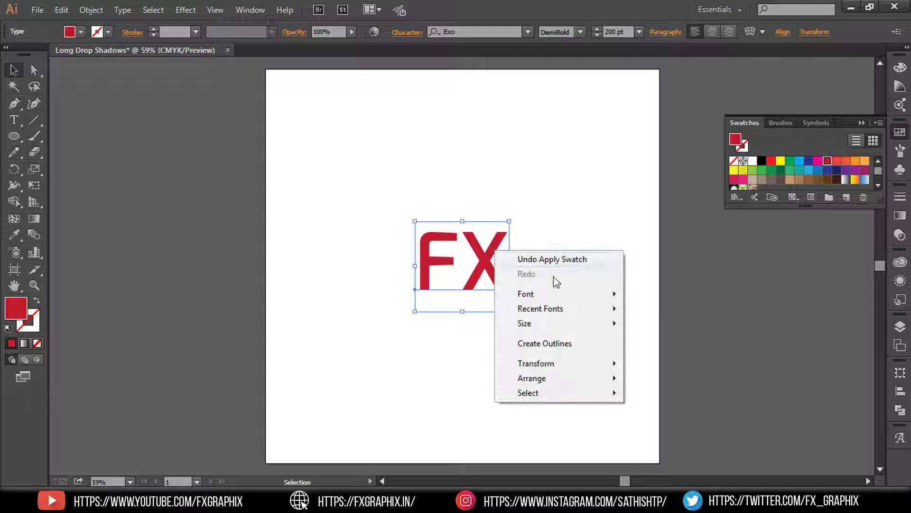
left_click(552, 342)
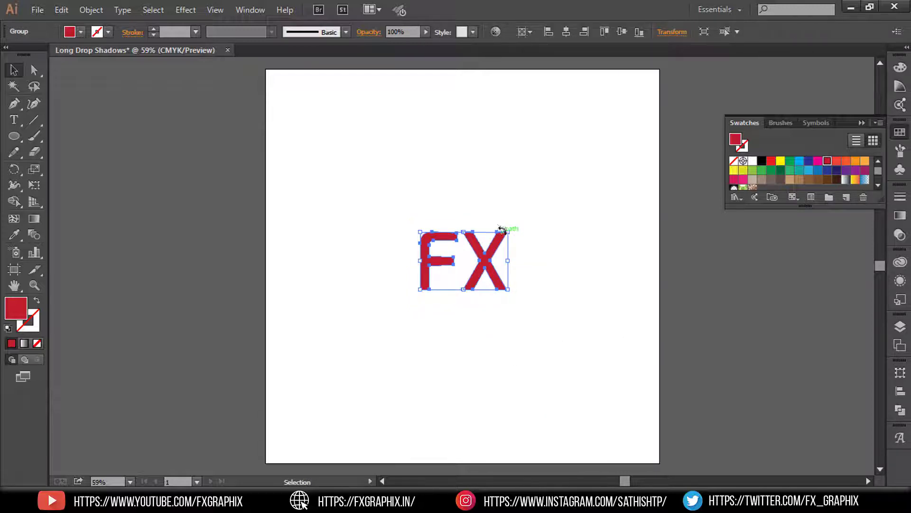
key("ctrl+equal")
key("ctrl+equal")
left_click_drag(560, 260, 473, 246)
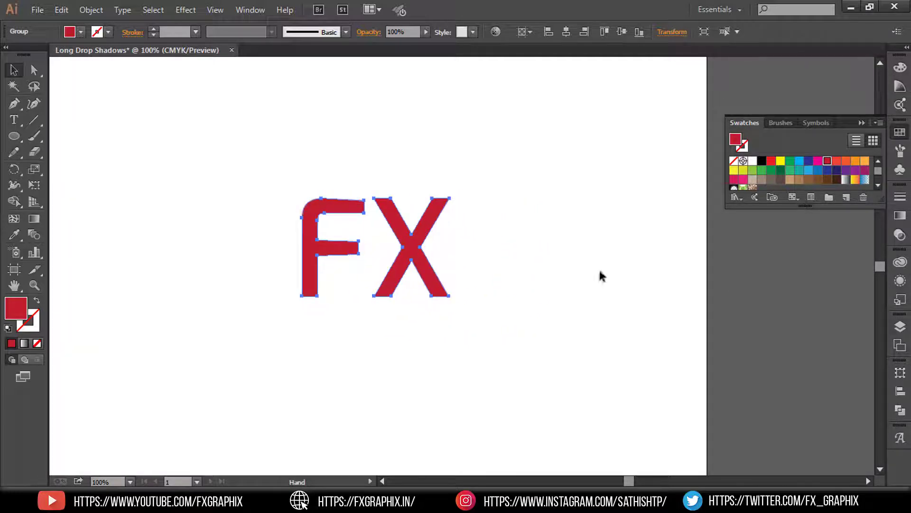
left_click(861, 122)
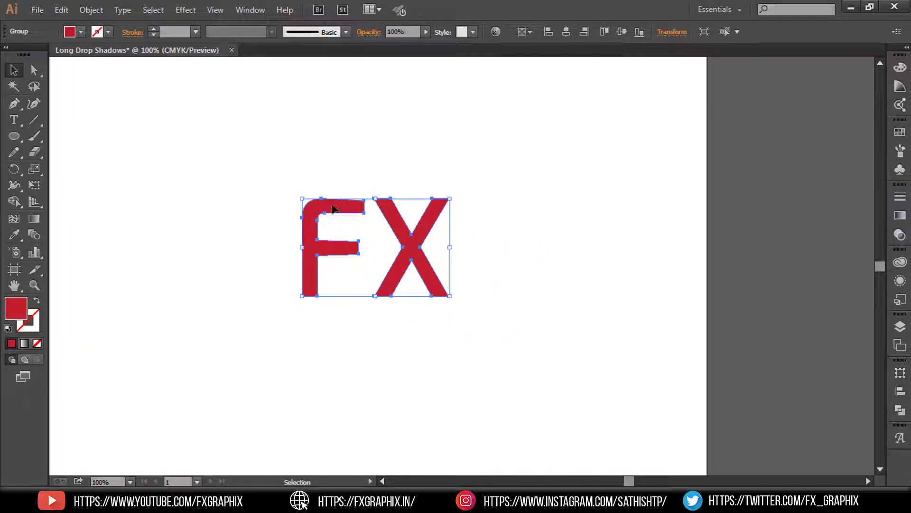
left_click(901, 283)
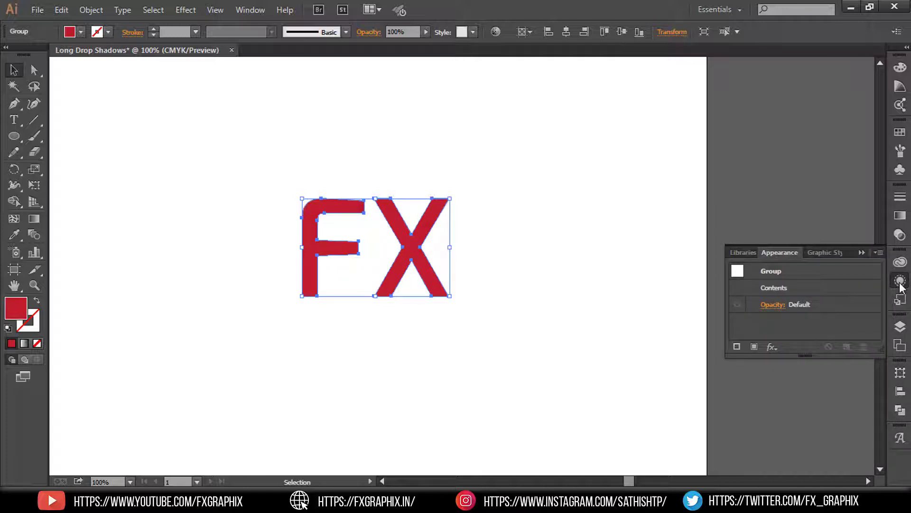
- Ungroup the outlined FX letters and select both letter shapes together
left_click(697, 324)
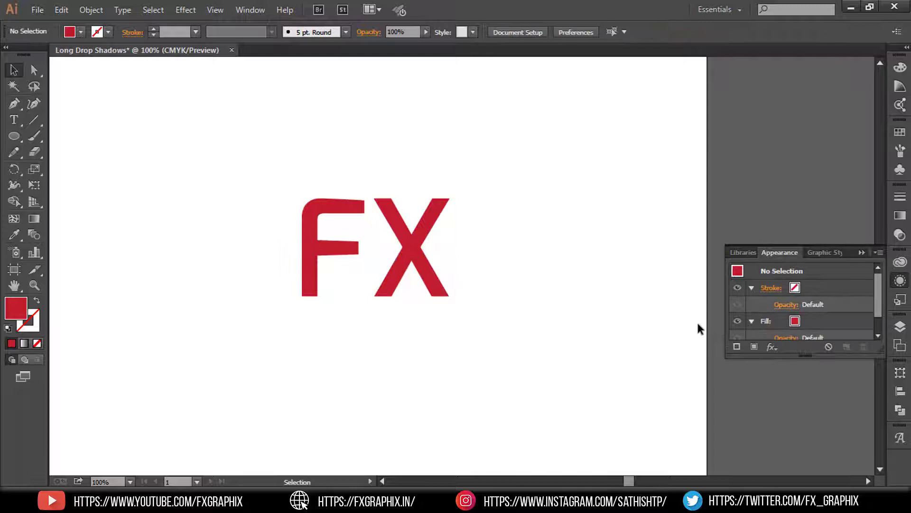
left_click(404, 249)
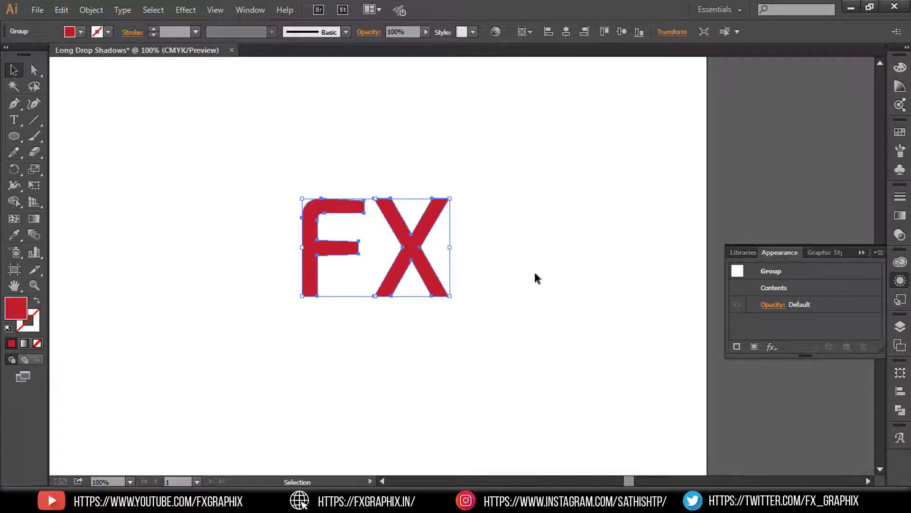
left_click(587, 294)
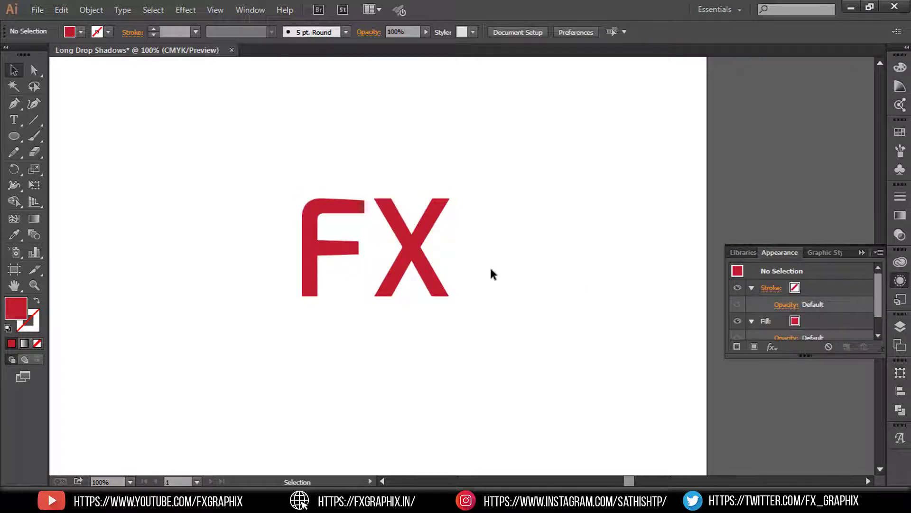
left_click(431, 266)
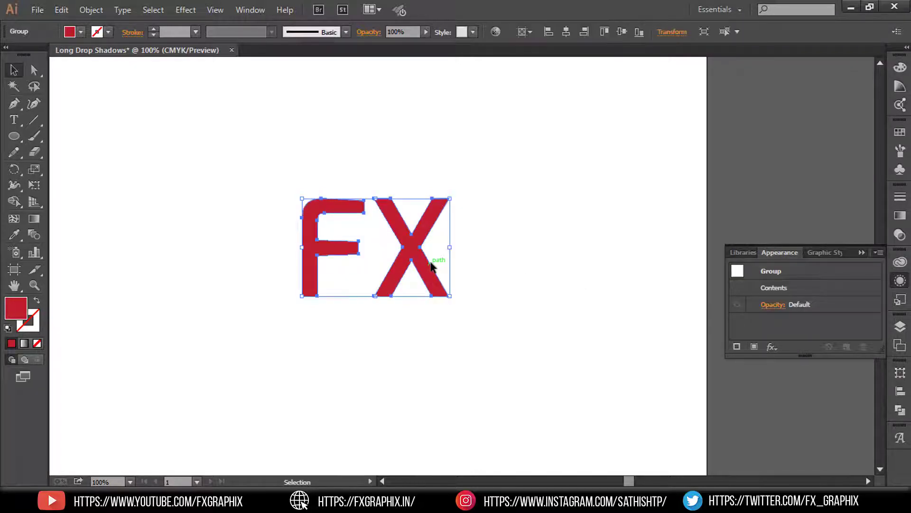
right_click(430, 263)
left_click(492, 340)
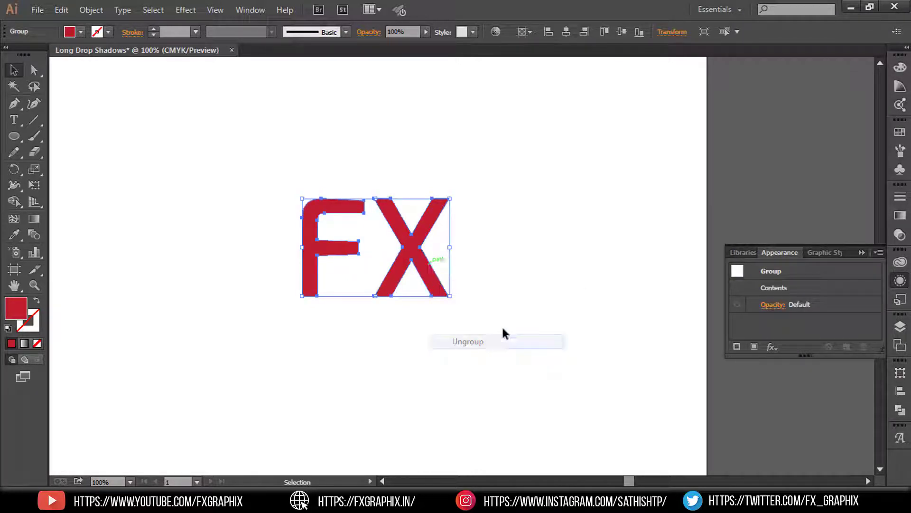
left_click(514, 272)
left_click_drag(313, 175, 443, 242)
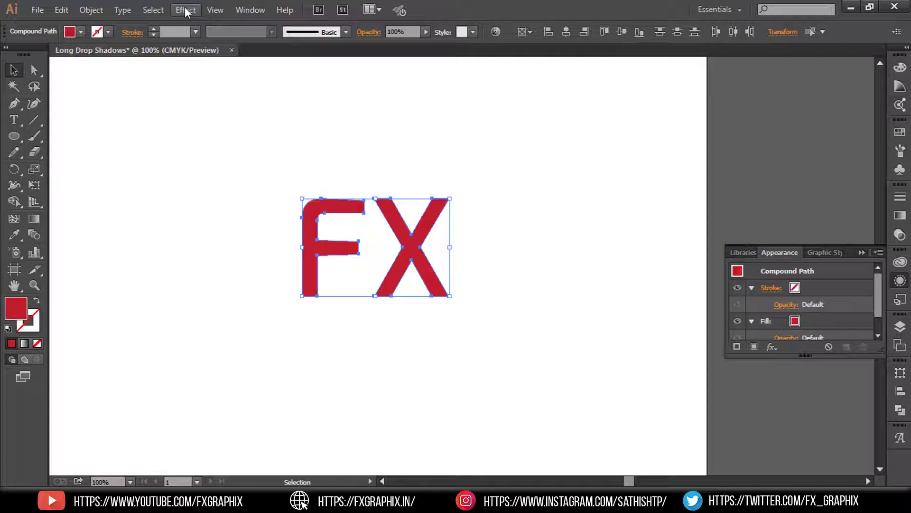
- Add a light grey fill to the FX letters, stacked beneath the crimson fill
scroll(857, 309, "down", 1)
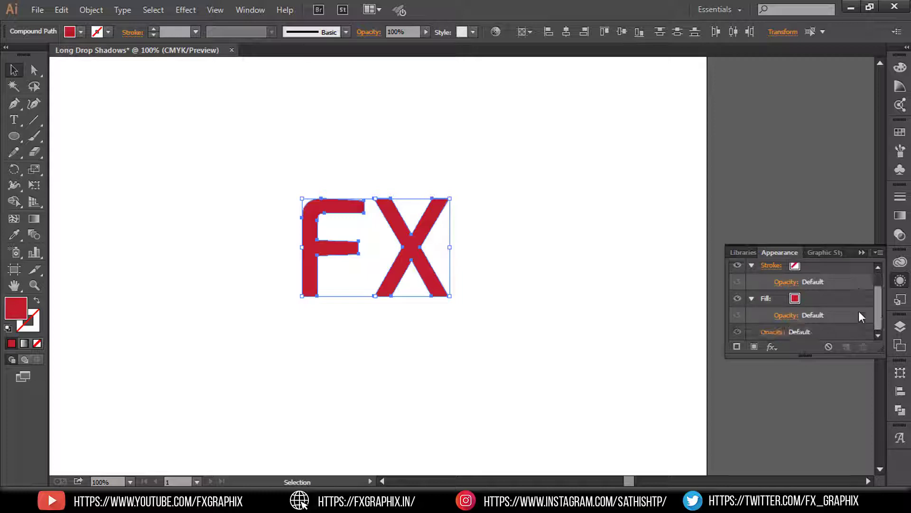
left_click(817, 298)
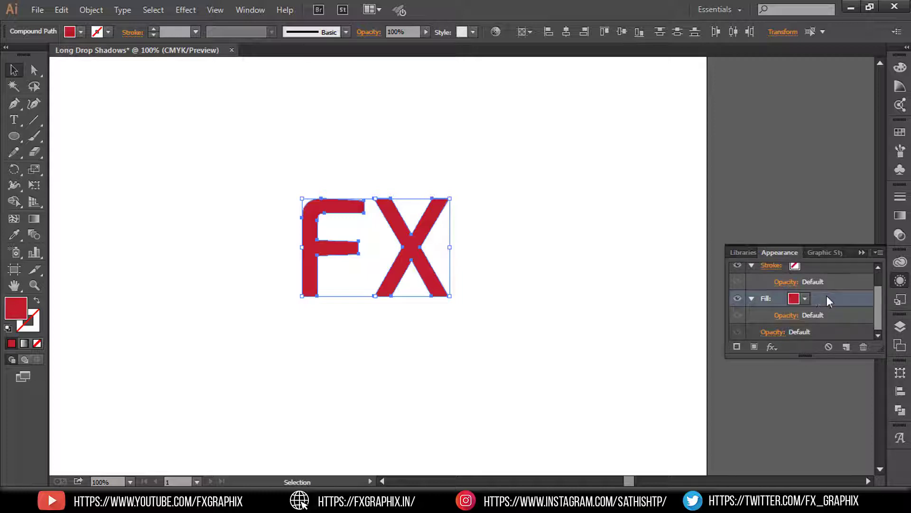
left_click(756, 346)
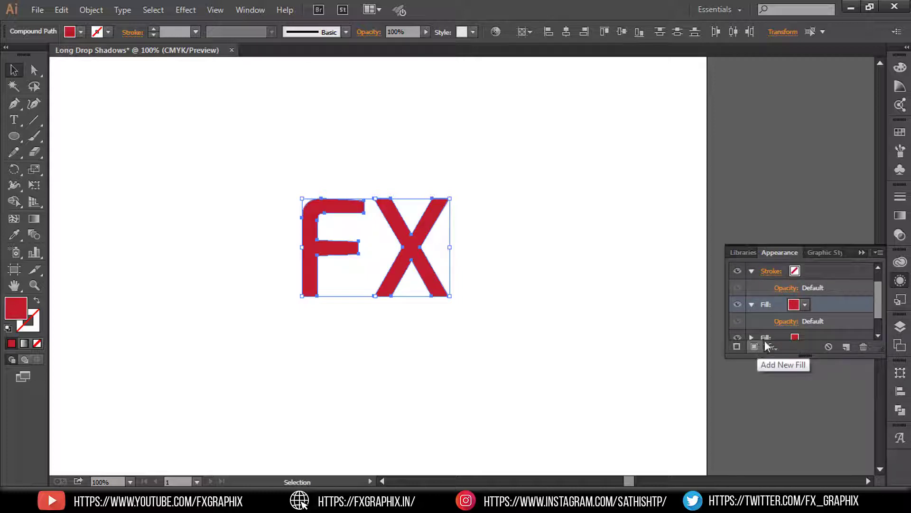
scroll(813, 311, "down", 1)
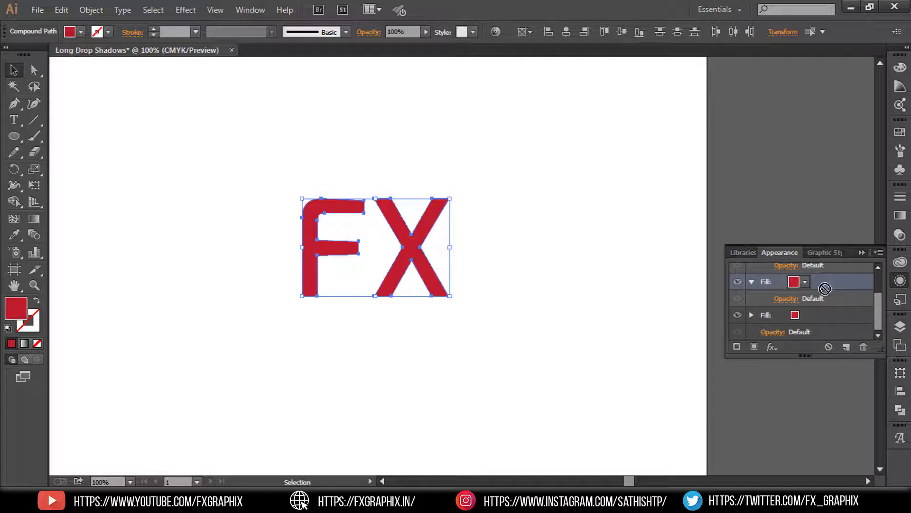
left_click_drag(825, 288, 829, 316)
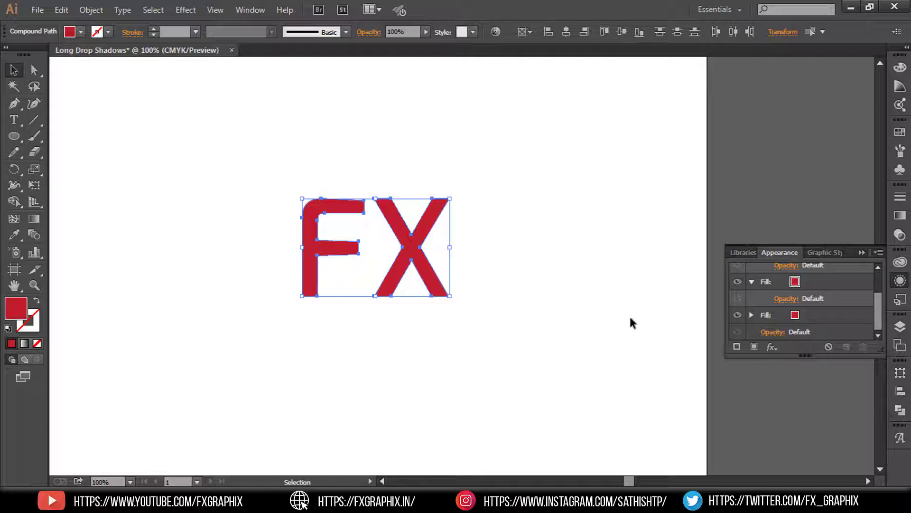
left_click(801, 314)
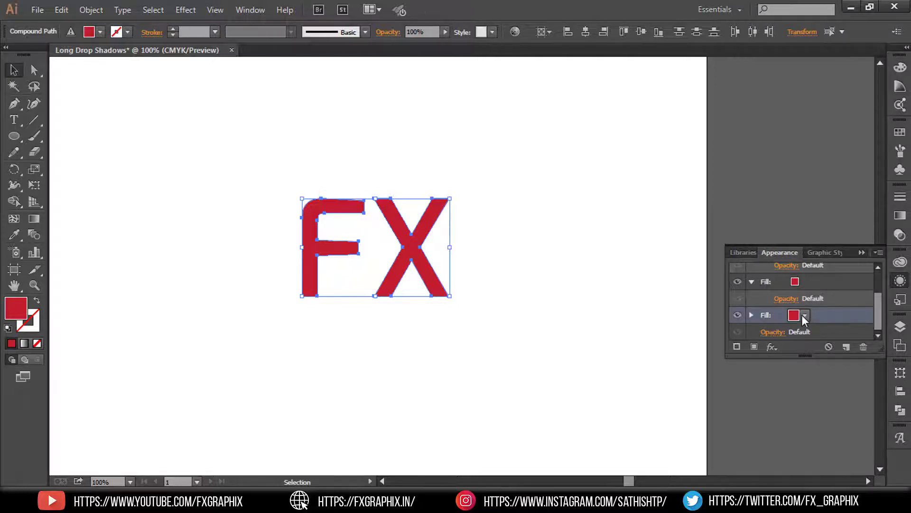
left_click(805, 315)
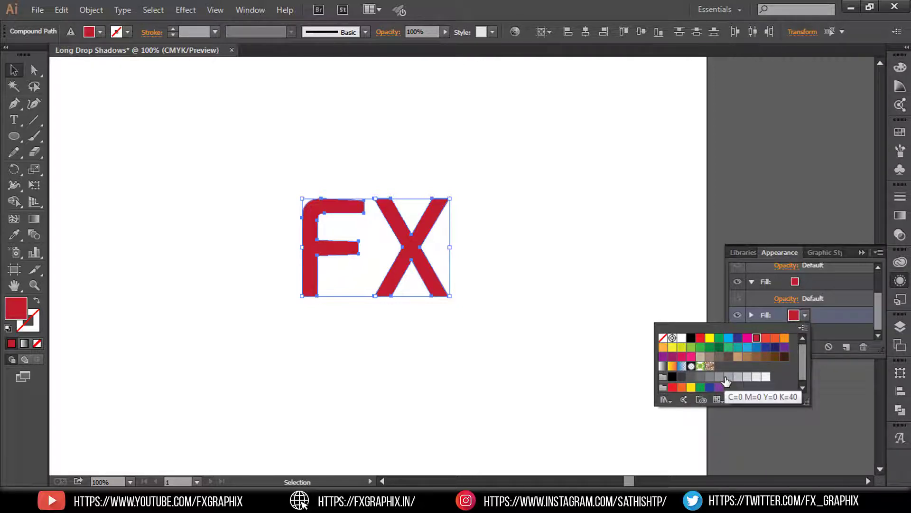
left_click(748, 377)
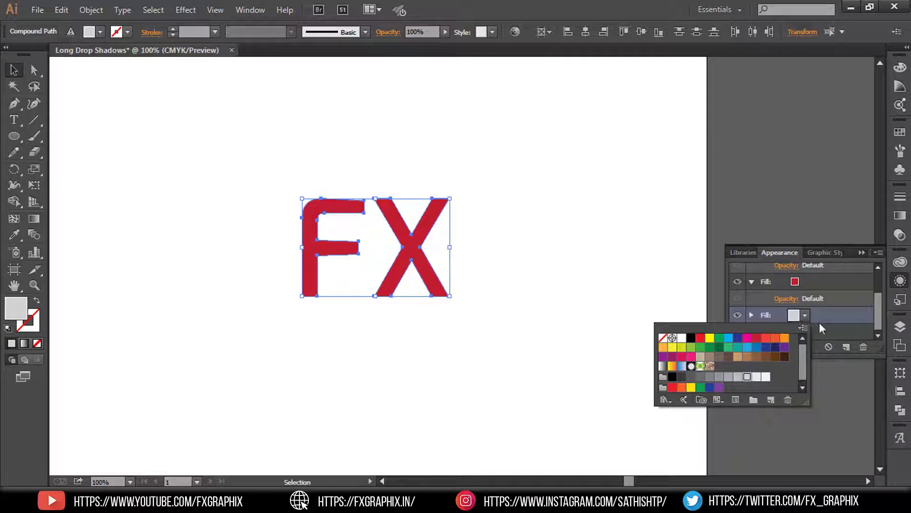
left_click(840, 317)
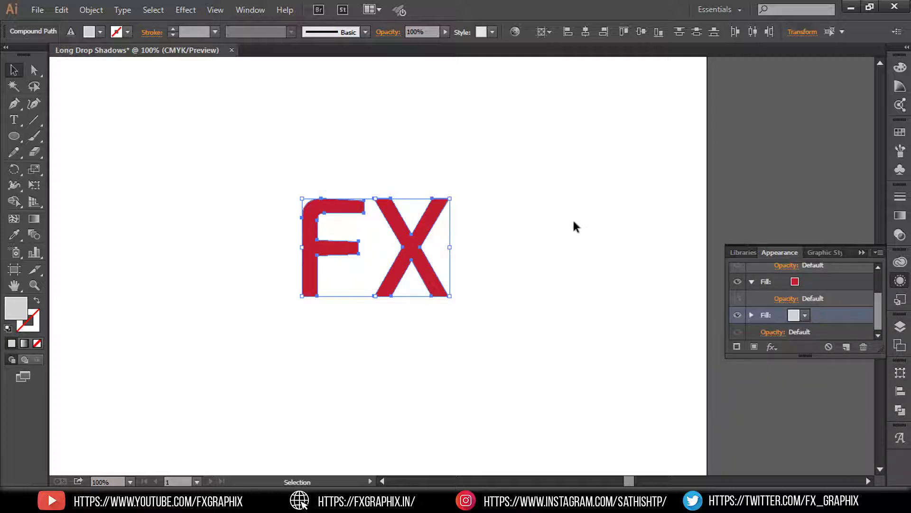
- Apply a Transform effect to the grey fill moving 0.1 pt horizontally and vertically
left_click(186, 10)
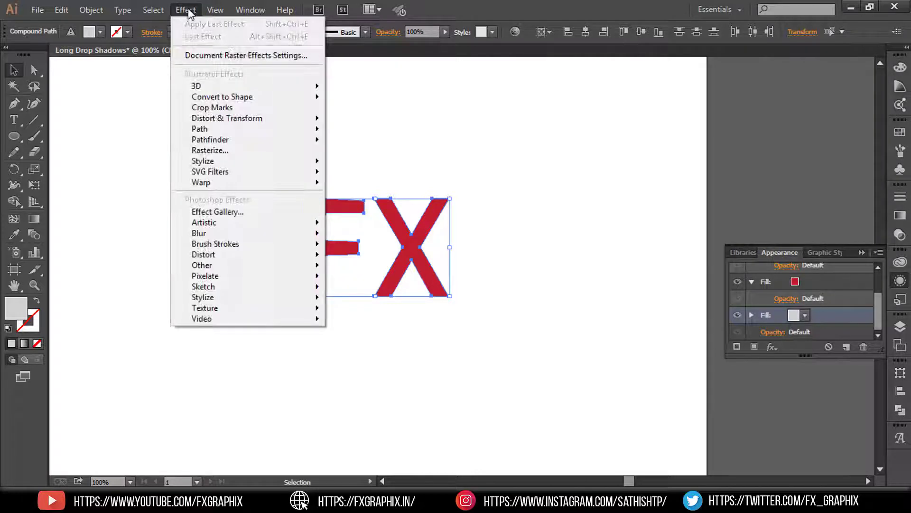
mouse_move(220, 121)
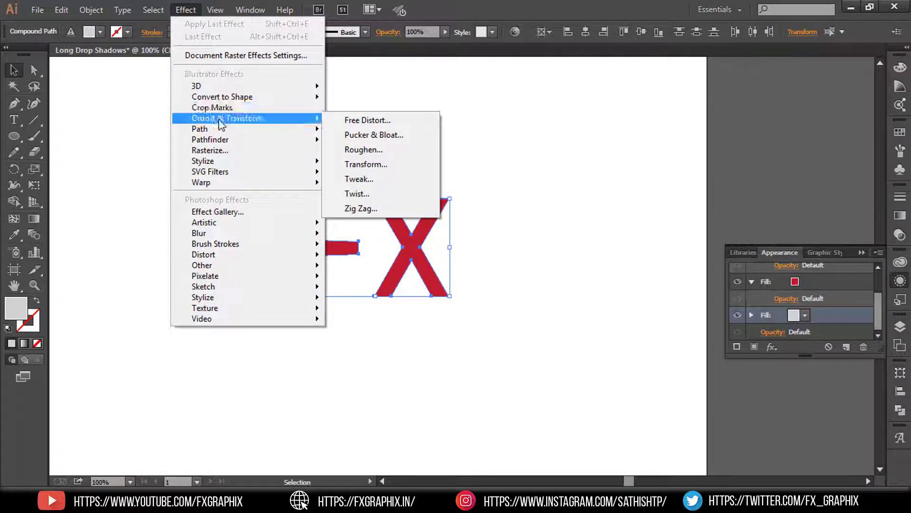
left_click(366, 164)
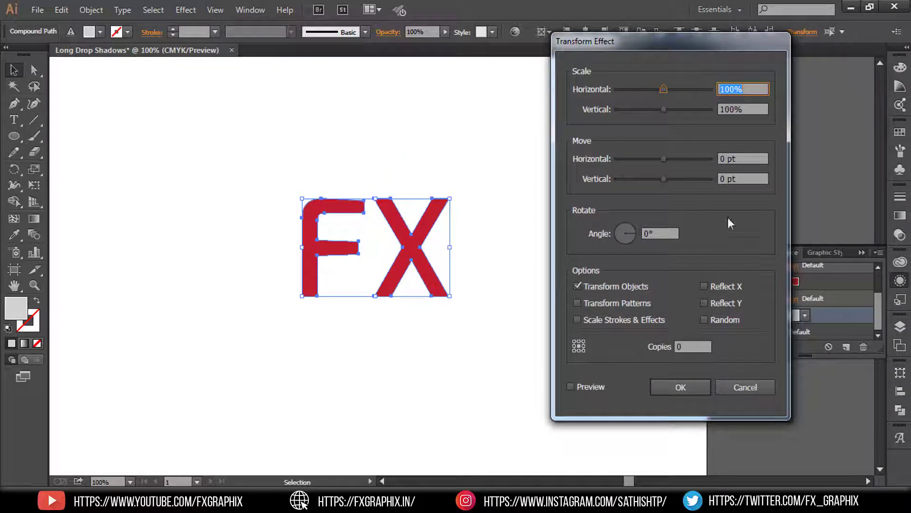
left_click(744, 158)
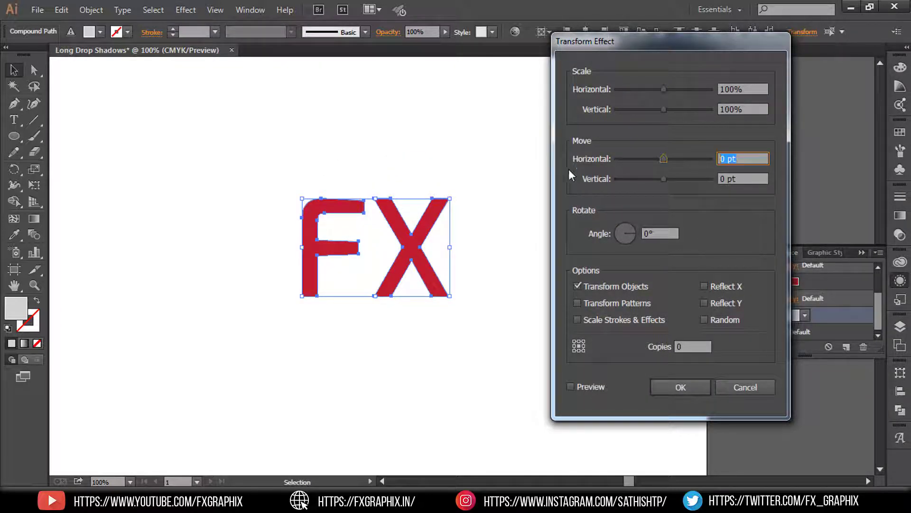
type(".1")
left_click(758, 178)
type(".1")
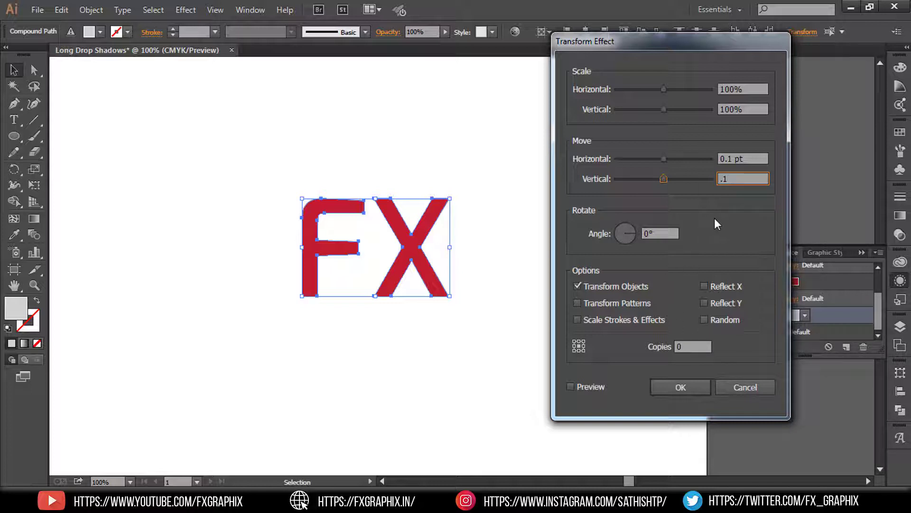
- Set the Transform copies to 1000 with preview on, and confirm the effect
left_click(686, 347)
left_click(590, 387)
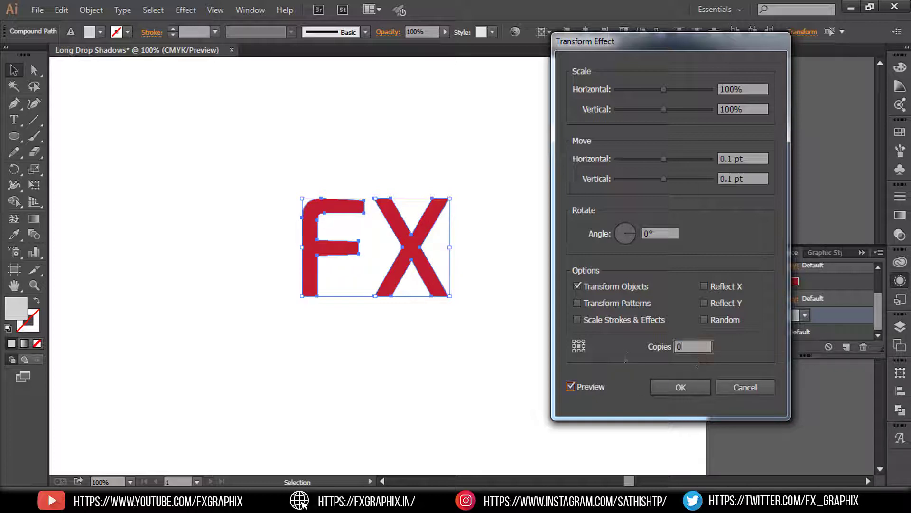
key("shift+Tab")
type("500")
left_click(754, 159)
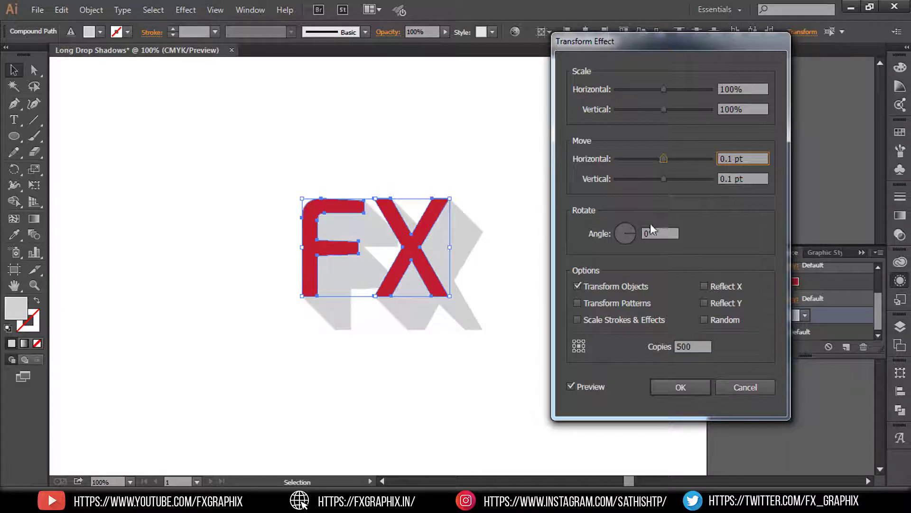
left_click(680, 346)
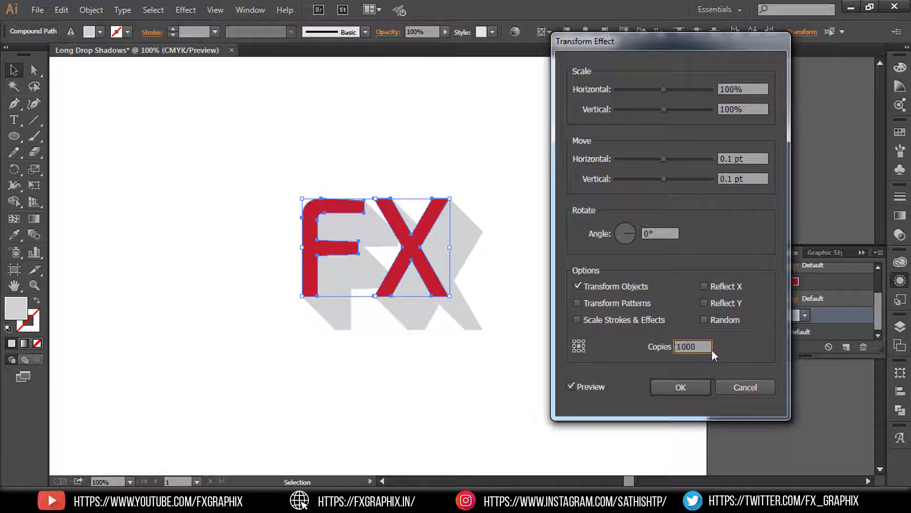
left_click(754, 177)
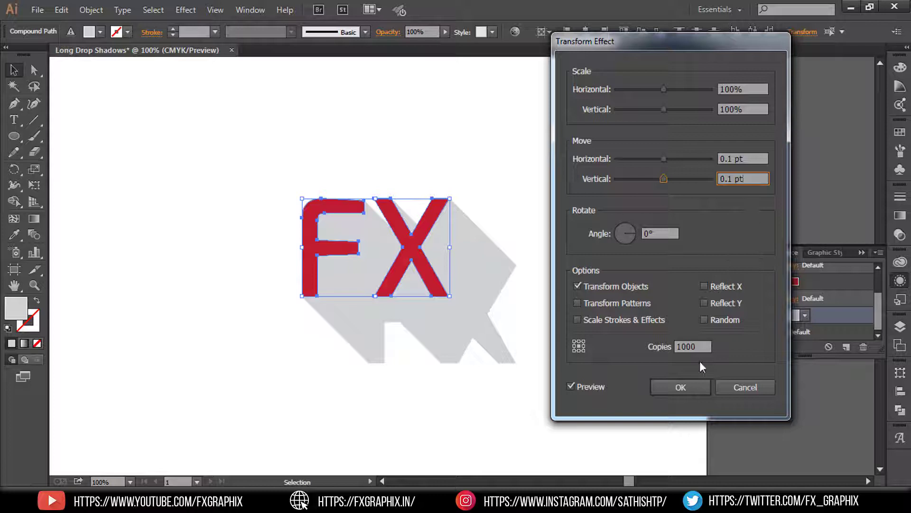
left_click(681, 385)
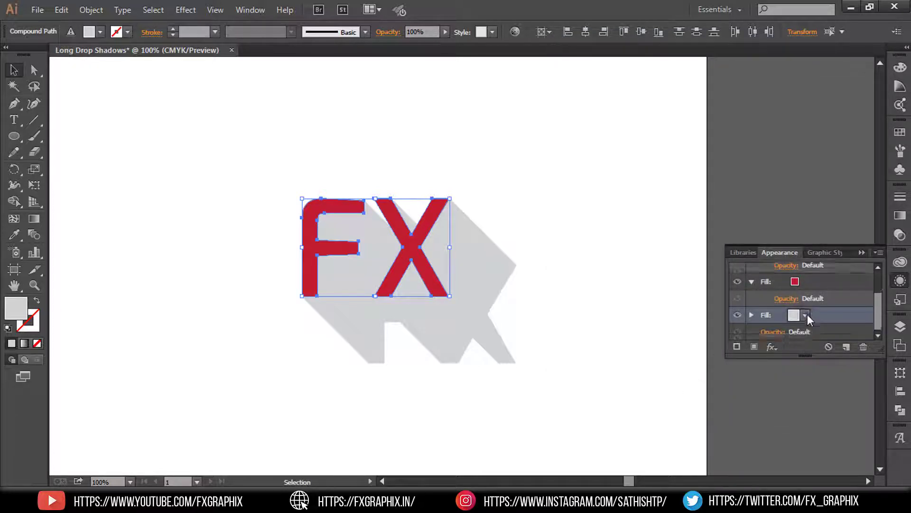
- Set the grey shadow fill's blend mode to Multiply, then deselect and recentre the view
left_click(752, 316)
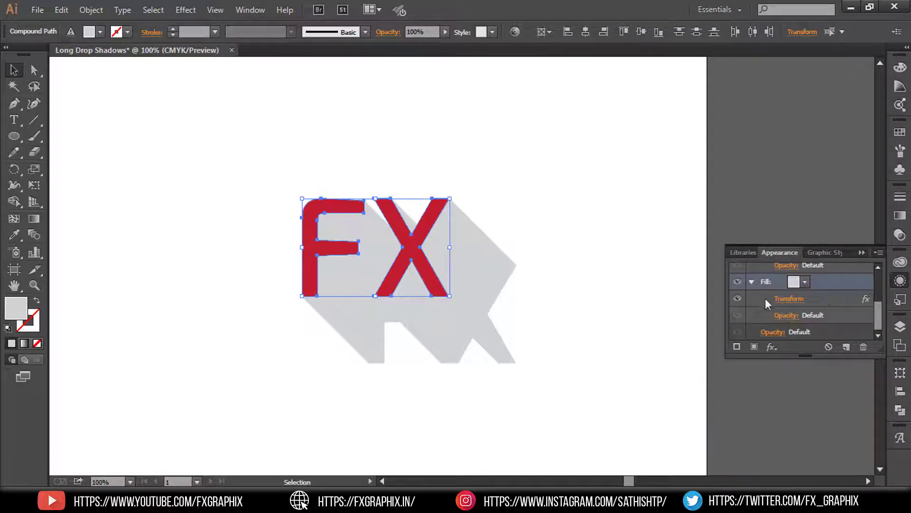
left_click(795, 314)
left_click(691, 340)
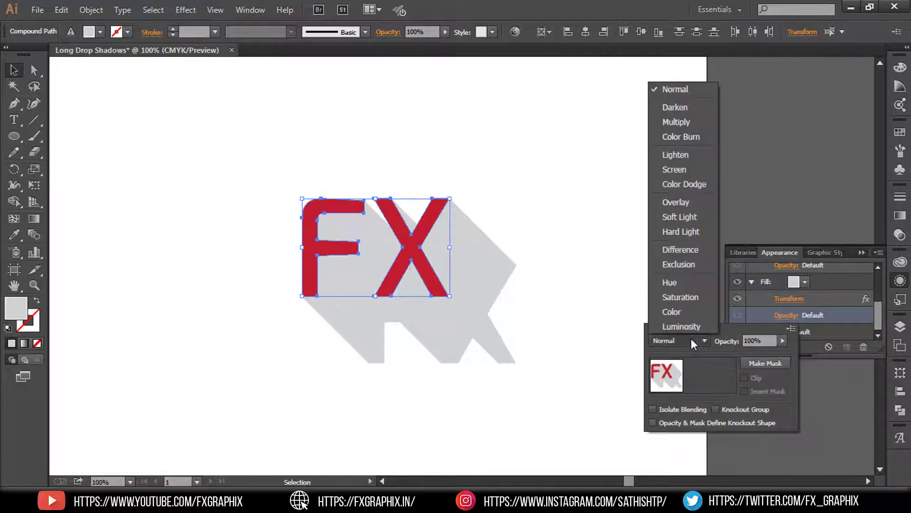
left_click(679, 122)
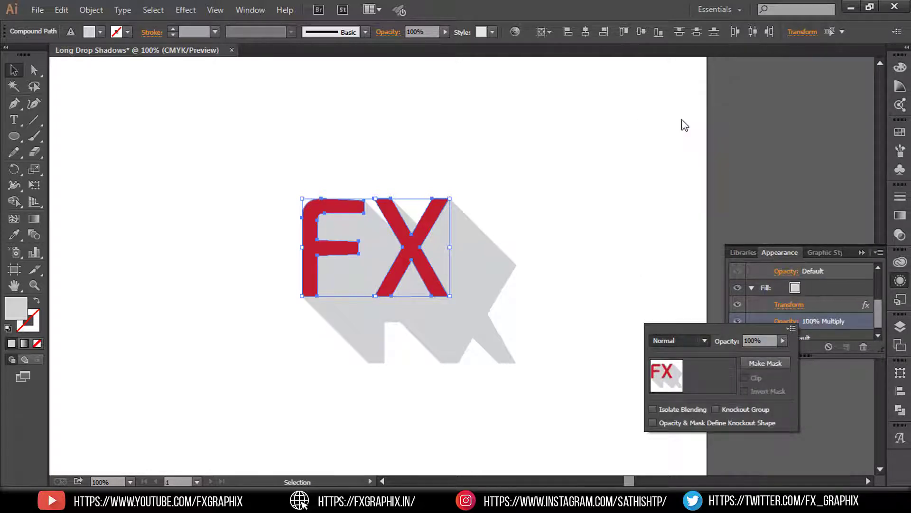
left_click(862, 257)
left_click(863, 253)
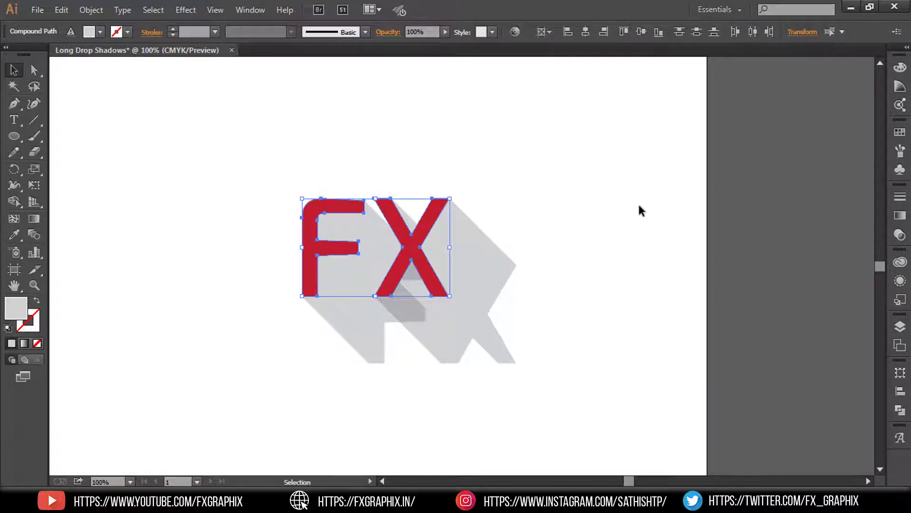
left_click(639, 255)
left_click_drag(469, 242, 552, 245)
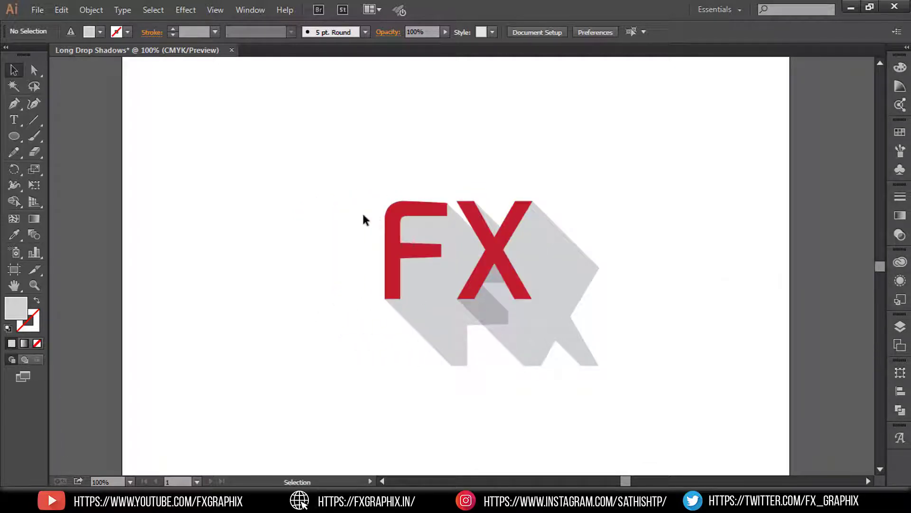
left_click(14, 135)
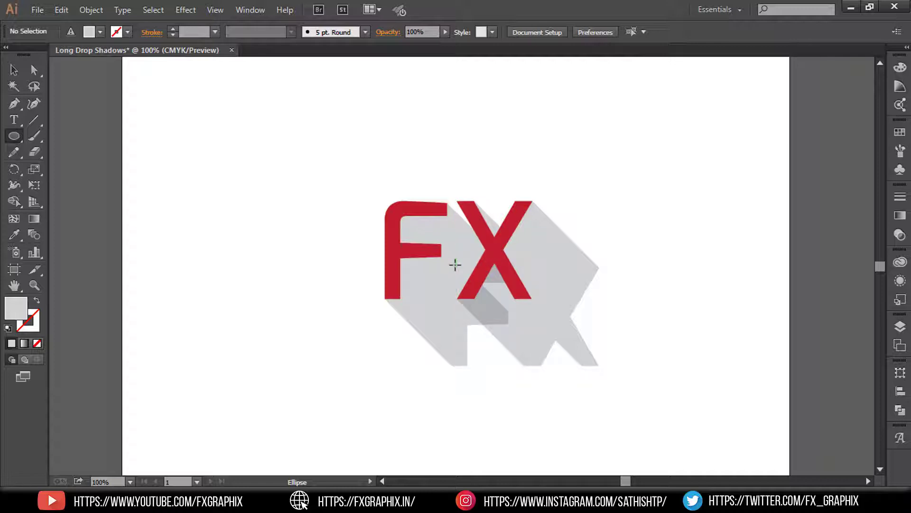
- Draw a light grey circle centred on the X and send it to the back
left_click_drag(459, 263, 557, 355)
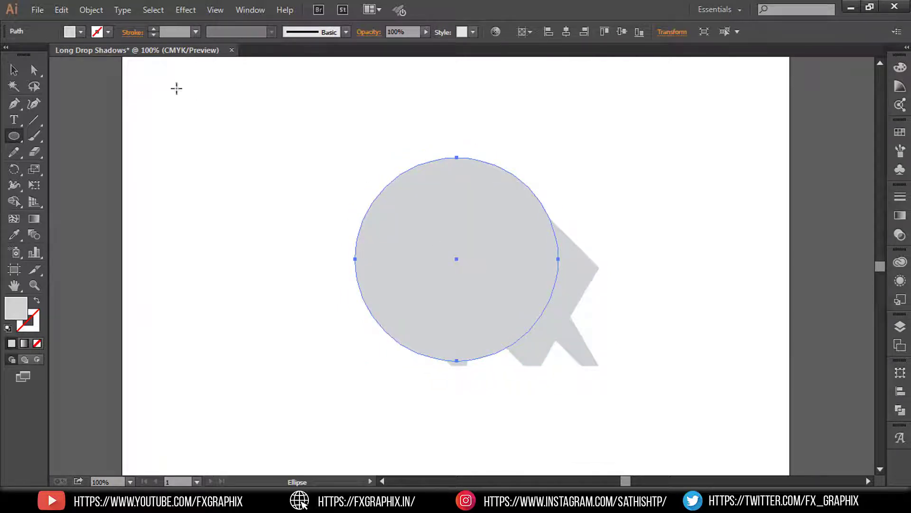
left_click(14, 71)
left_click(92, 10)
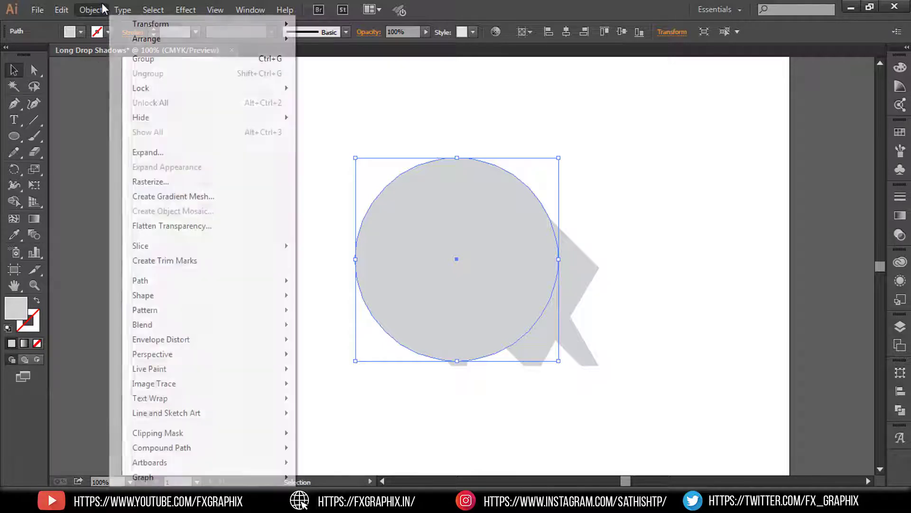
mouse_move(145, 45)
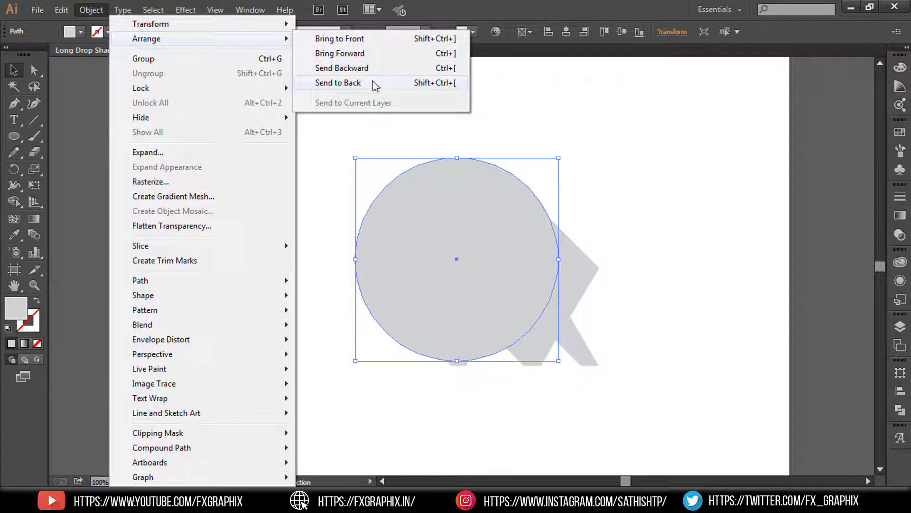
left_click(375, 84)
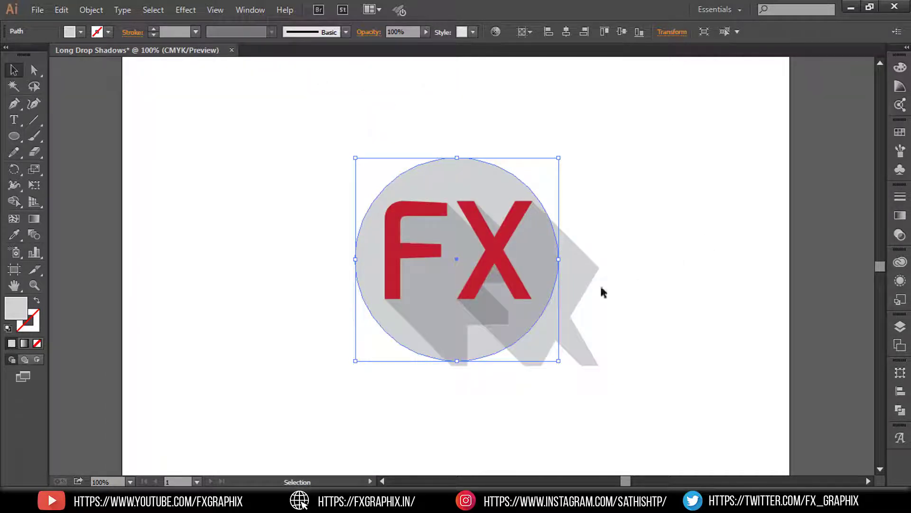
- Select both FX letters and reopen the shadow's Transform effect settings
left_click(592, 257)
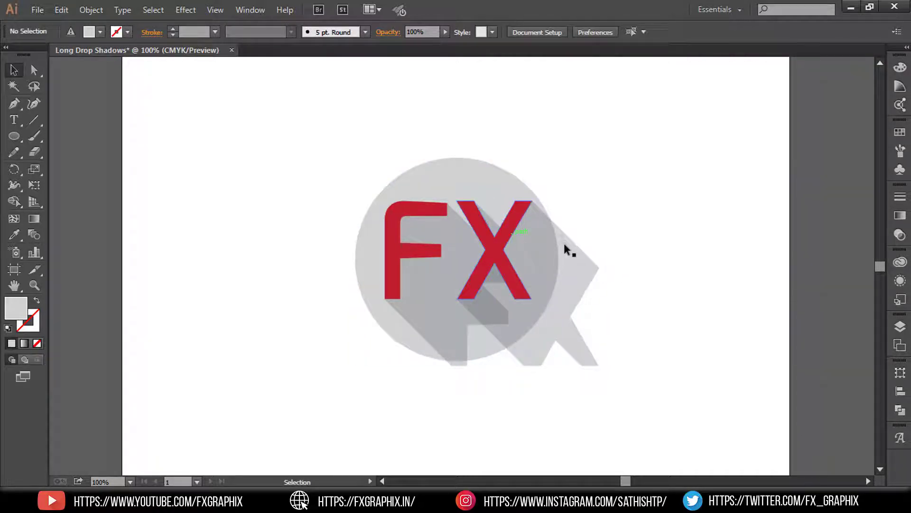
left_click(517, 223)
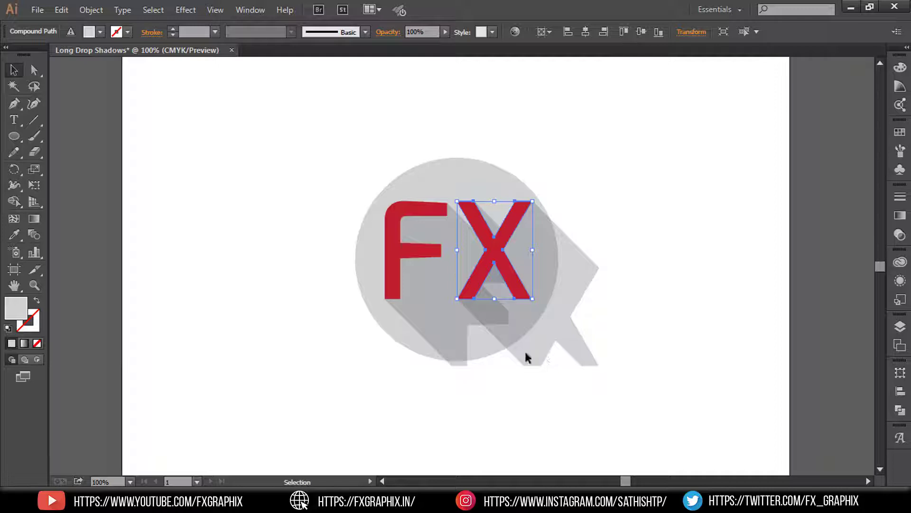
left_click(455, 361, "shift")
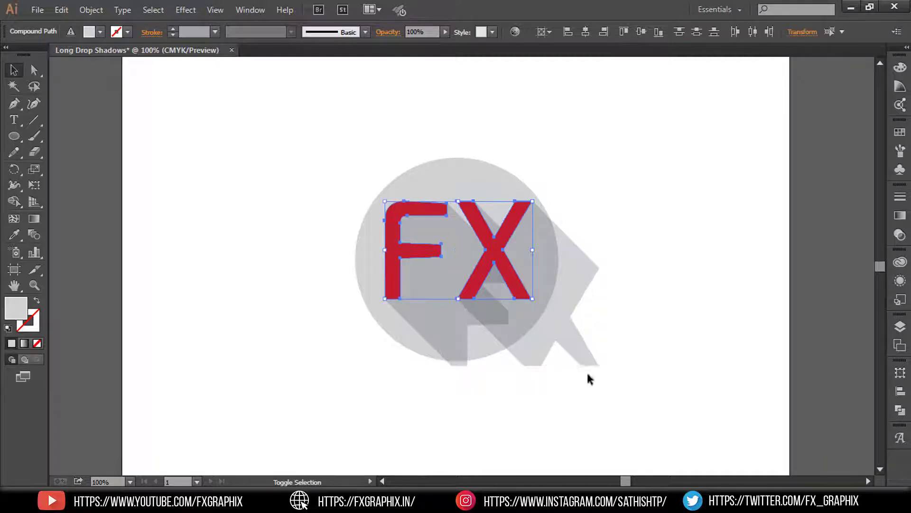
left_click(898, 285)
scroll(854, 308, "down", 3)
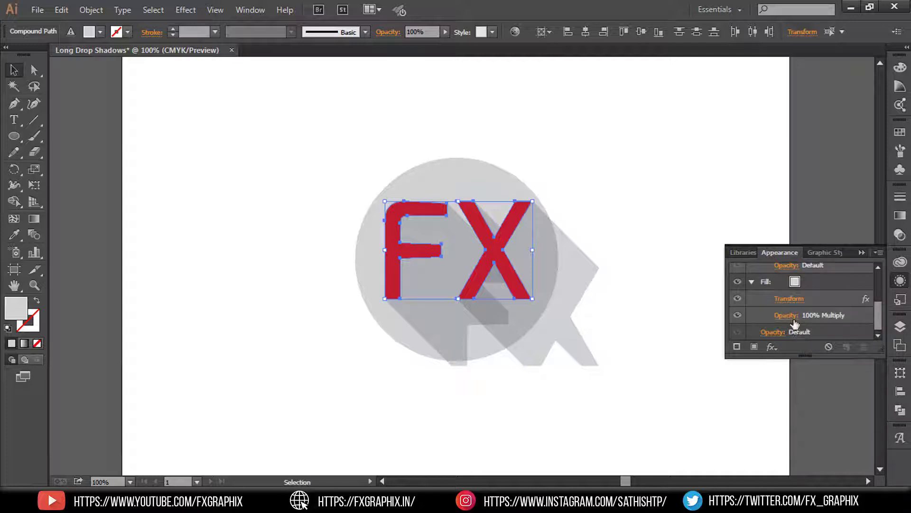
left_click(848, 298)
left_click(792, 300)
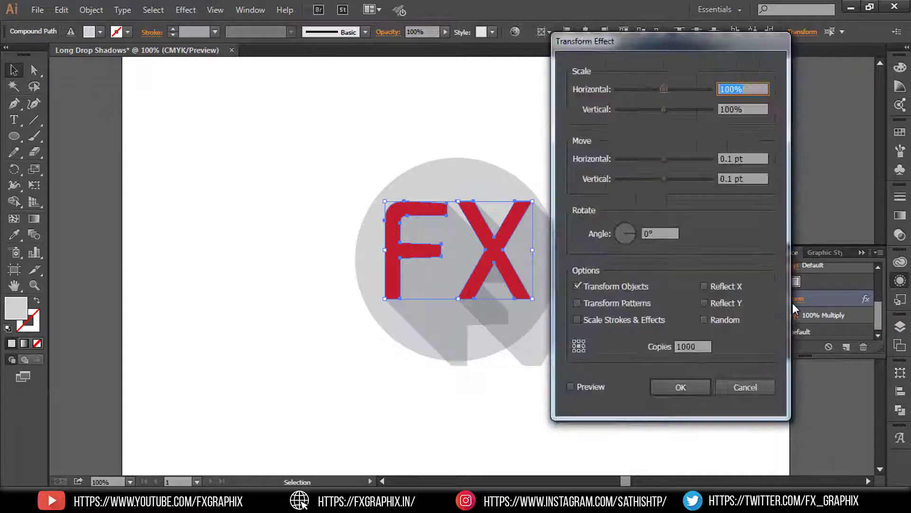
- Change the Transform move offsets to 0.5 pt horizontally and vertically, and confirm
left_click(681, 342)
left_click(570, 386)
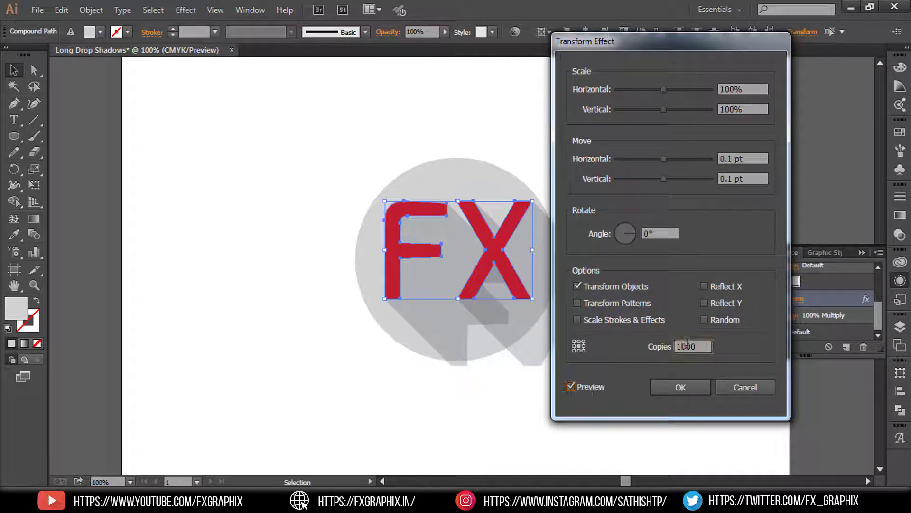
double_click(743, 158)
type("0.5")
key("Tab")
type("0.5")
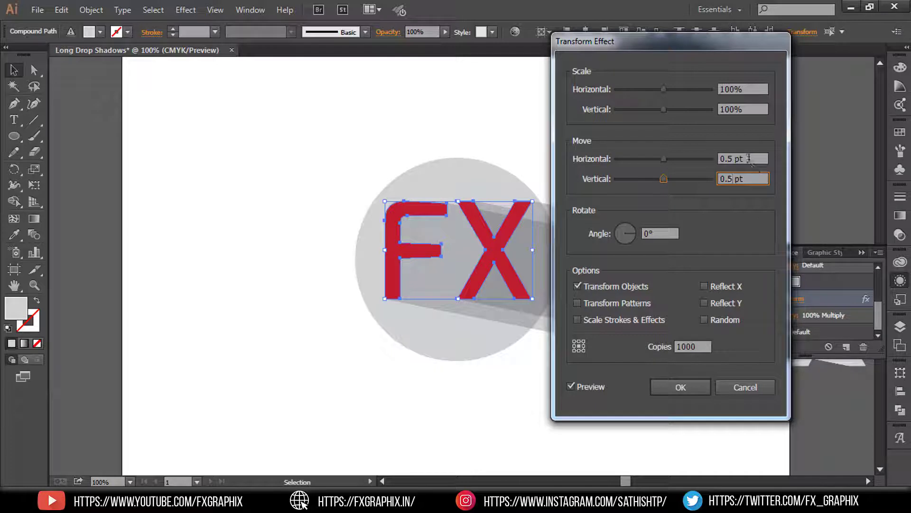
left_click(681, 387)
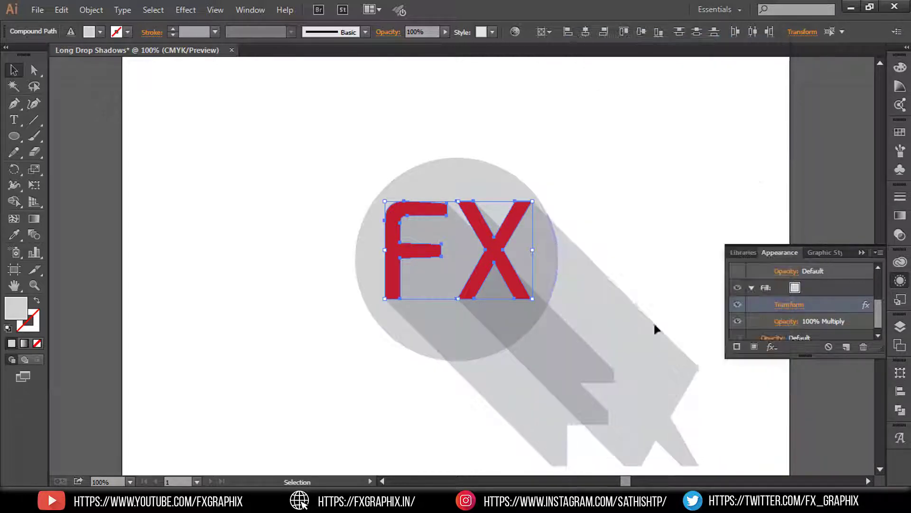
- Fill the background circle with the crimson red swatch
left_click(655, 329)
left_click(900, 132)
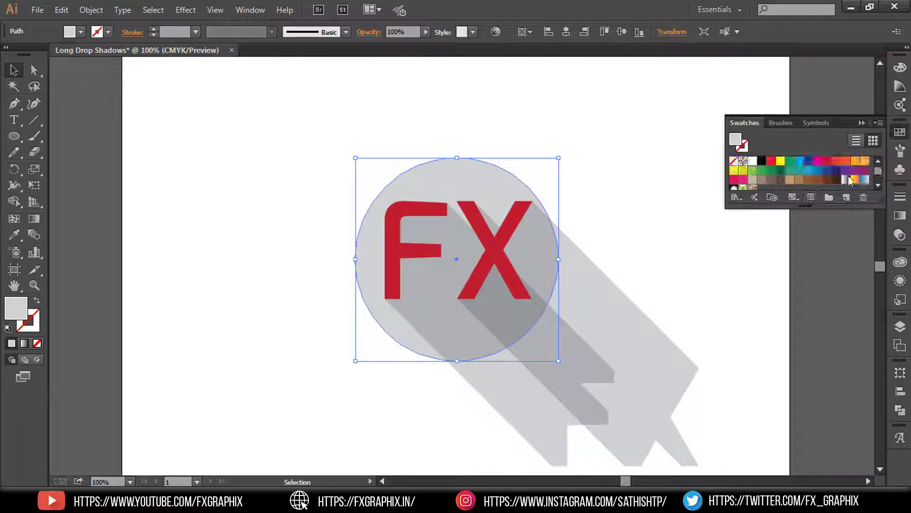
left_click(828, 162)
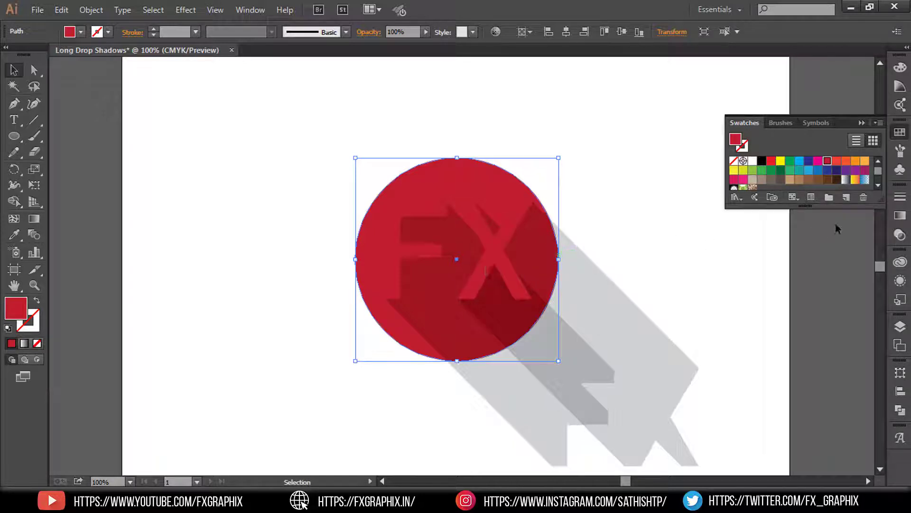
- Set the X and F letter fills to white, then deselect everything
left_click(900, 280)
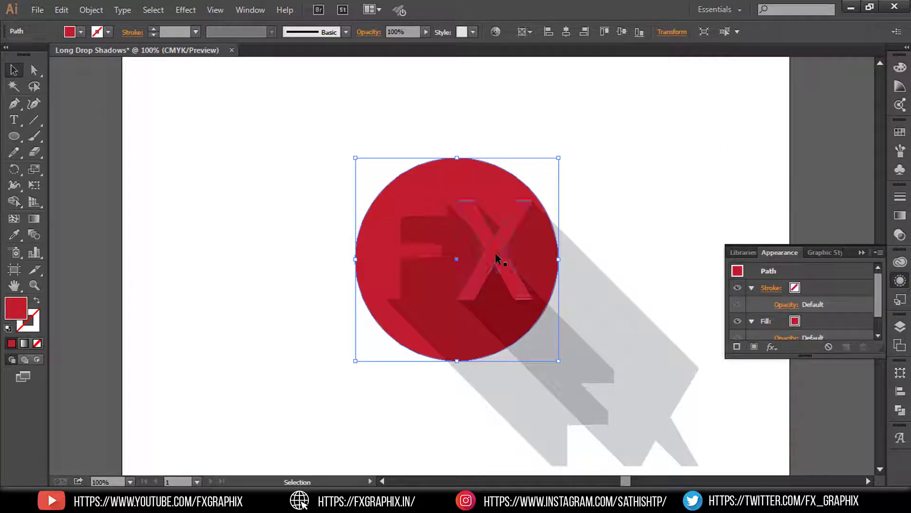
left_click(522, 295)
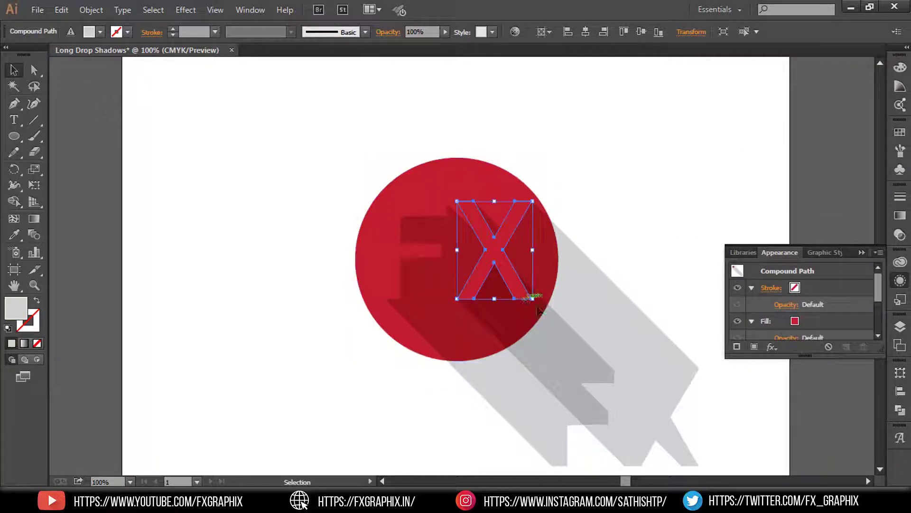
left_click(795, 322)
left_click(804, 322)
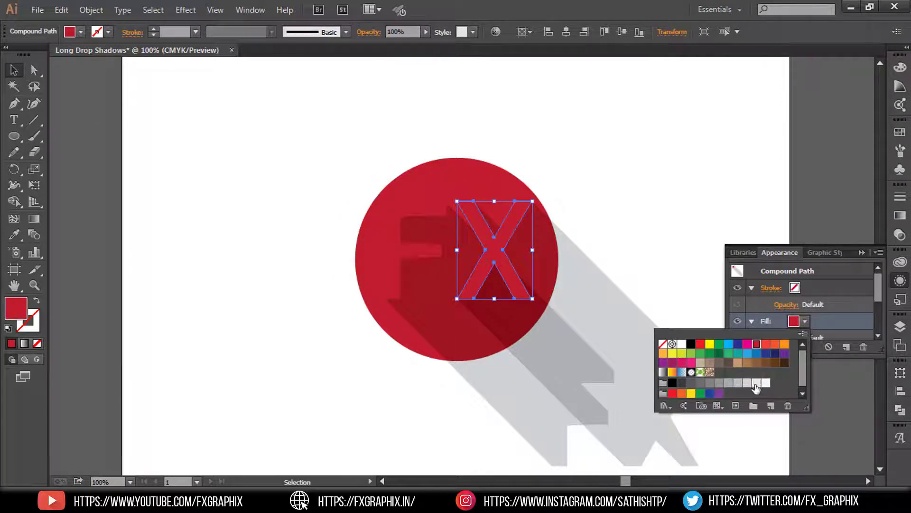
left_click(684, 343)
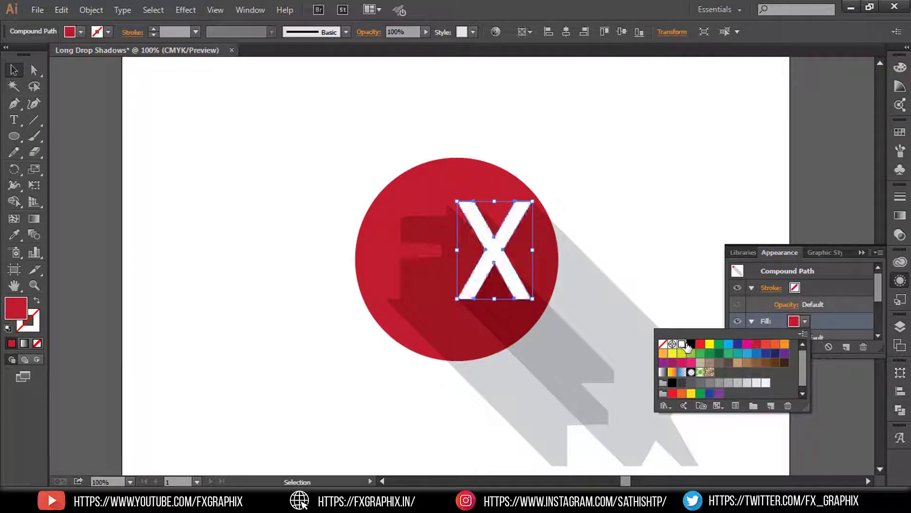
left_click(410, 258)
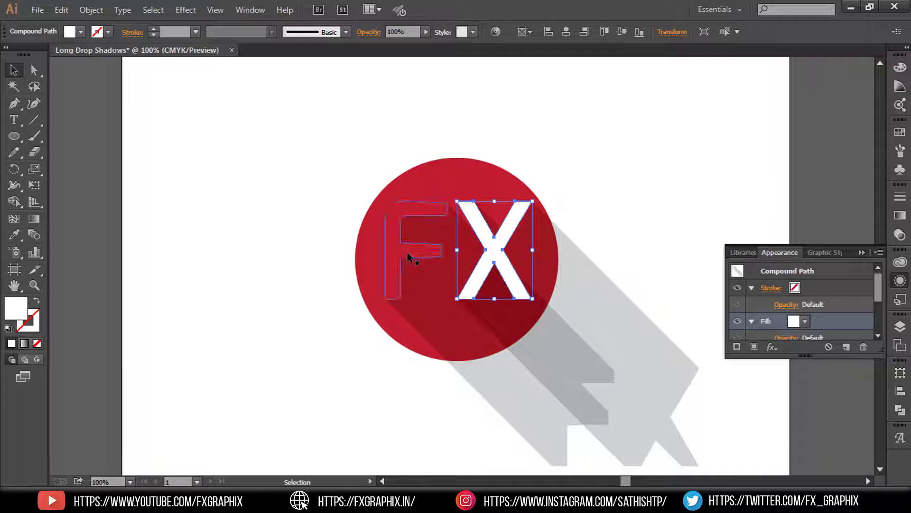
left_click(806, 322)
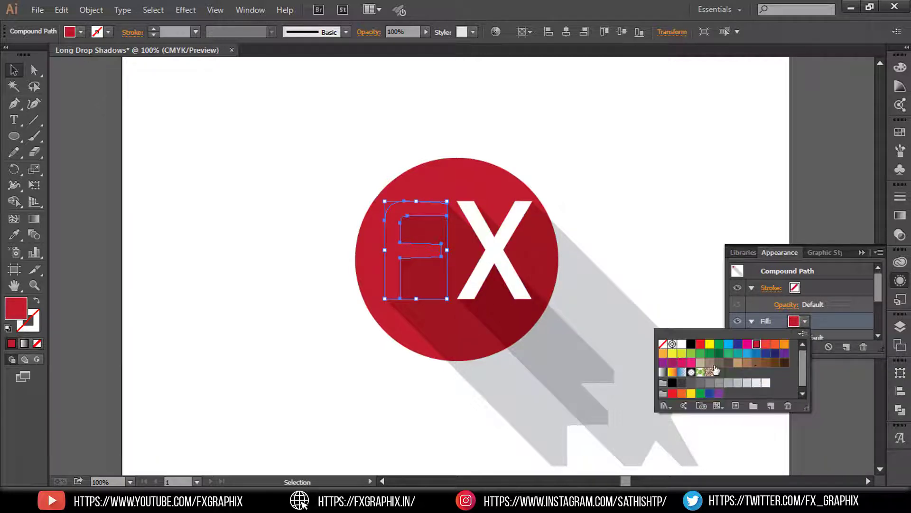
left_click(682, 343)
left_click(610, 204)
left_click(579, 202)
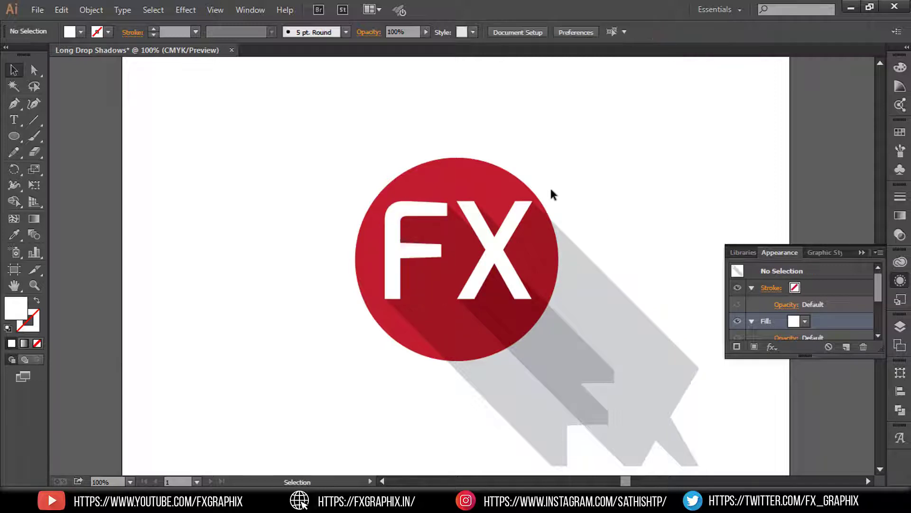
- Copy the crimson circle and use Paste in Front with the X letter selected
left_click(492, 168)
right_click(492, 168)
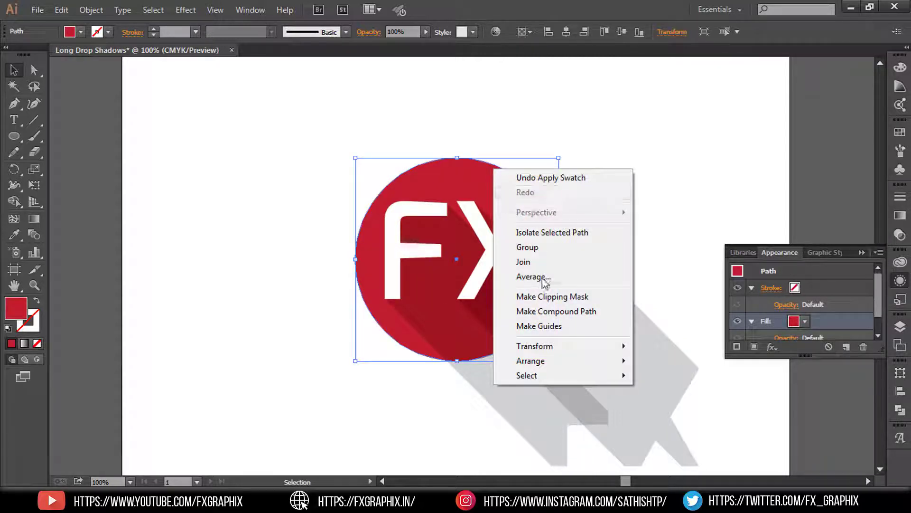
left_click(429, 167)
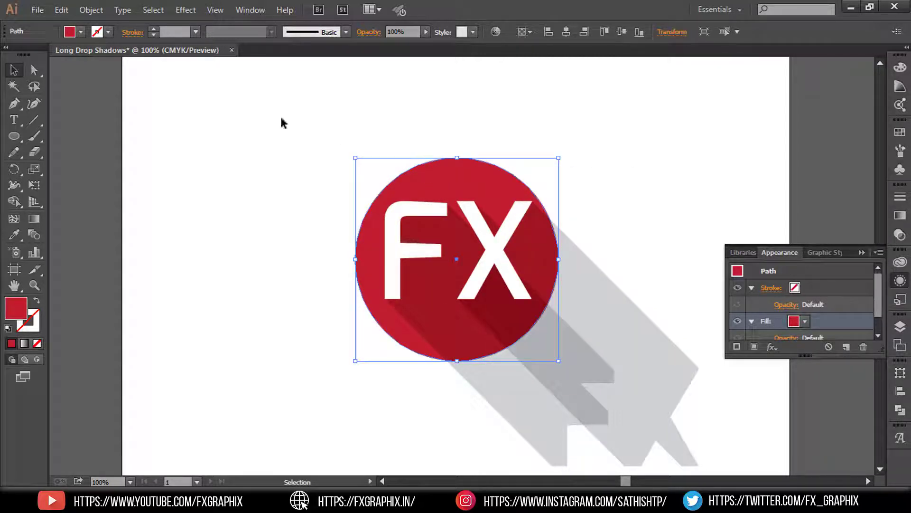
left_click(91, 9)
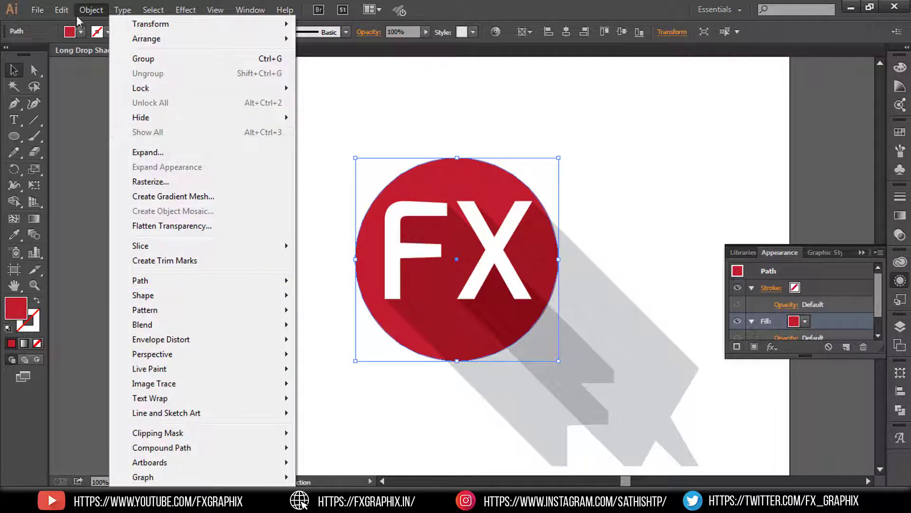
left_click(61, 9)
left_click(88, 78)
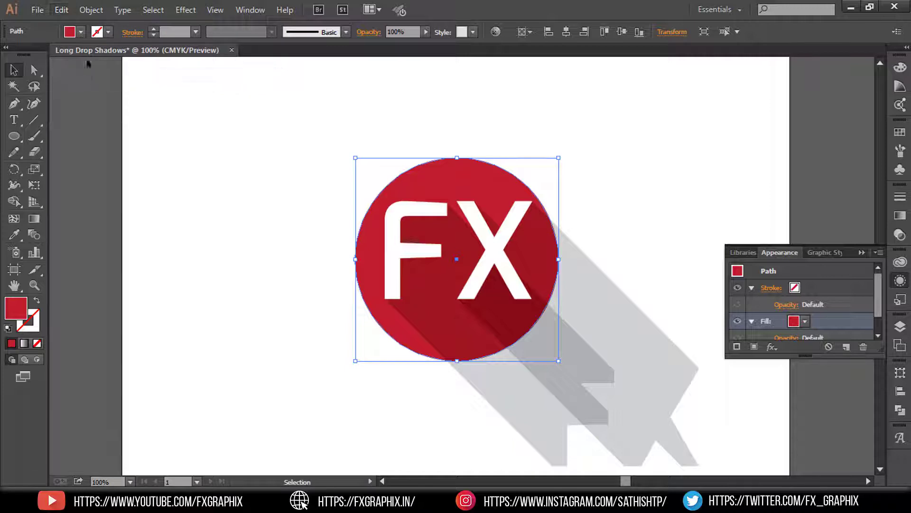
left_click(61, 9)
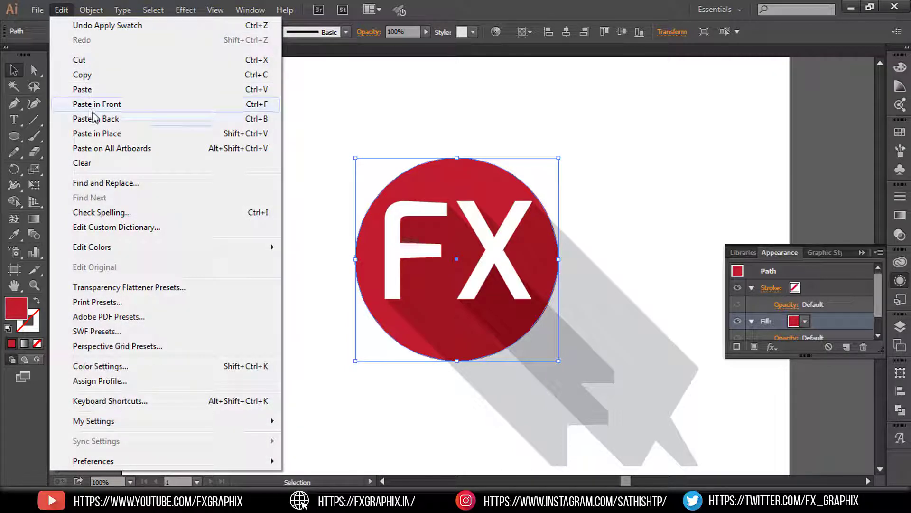
left_click(408, 255)
left_click(505, 265)
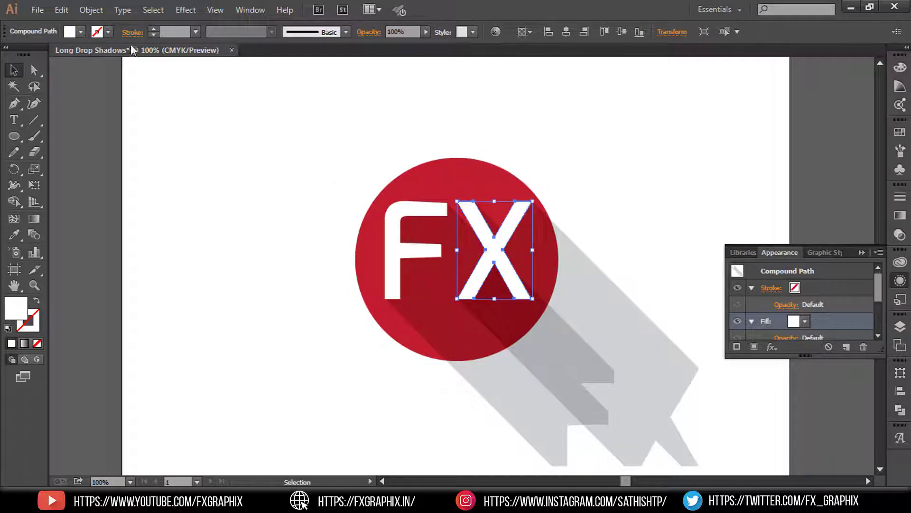
left_click(56, 12)
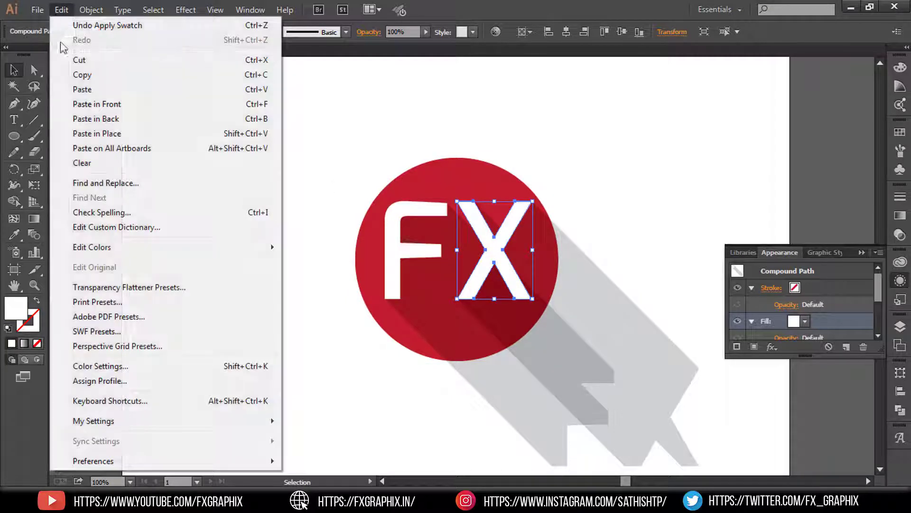
left_click(97, 102)
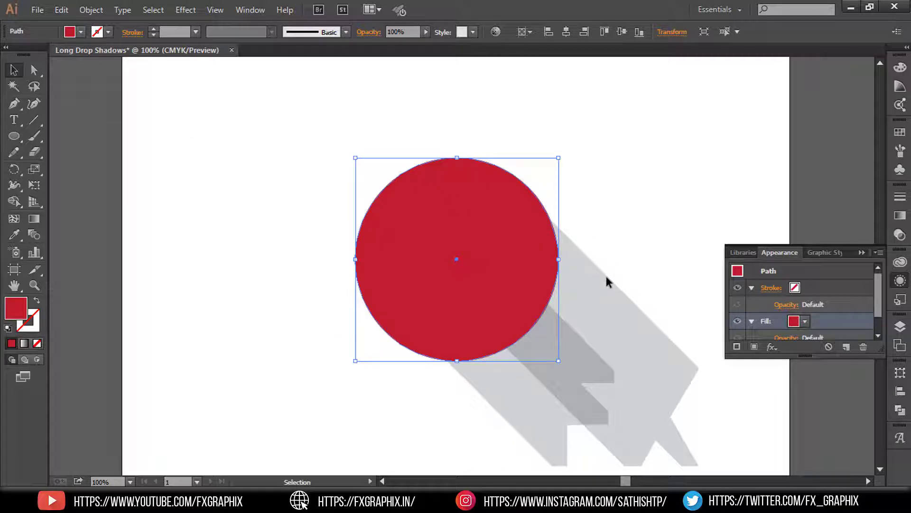
- Select the pasted circle, FX letters and long shadow, make a clipping mask, then deselect
left_click(601, 288, "shift")
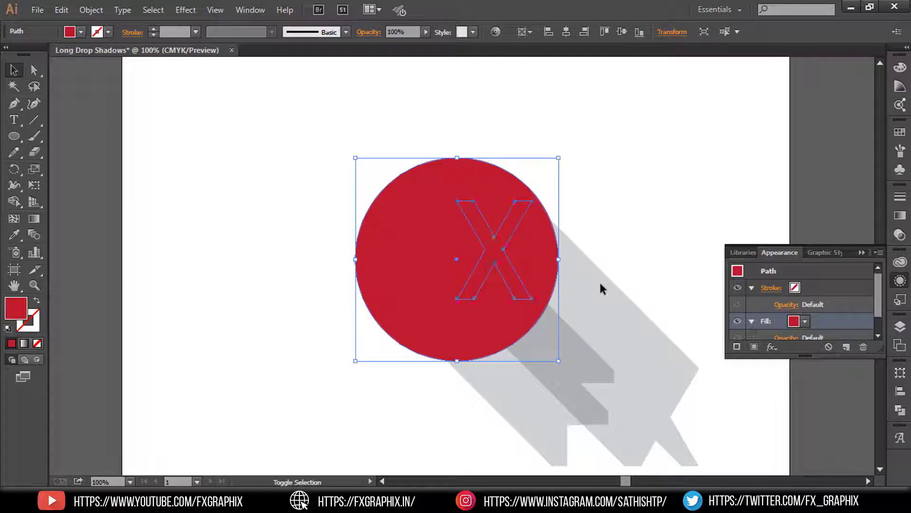
left_click(600, 286, "shift")
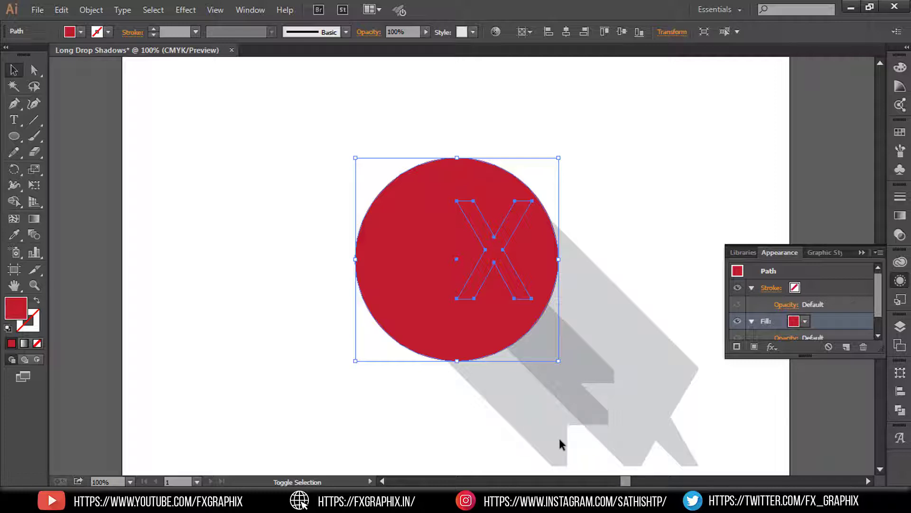
left_click(407, 291, "shift")
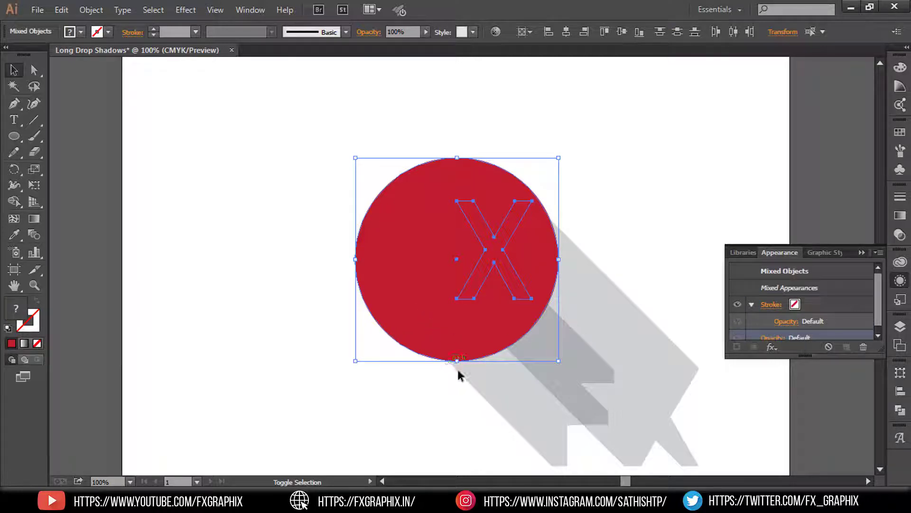
key("shift+Up")
key("shift+Up")
key("shift+Up")
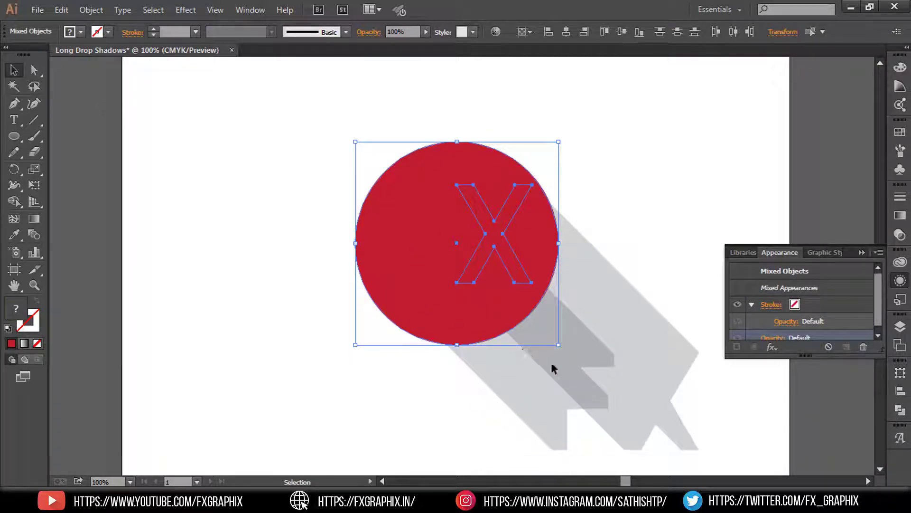
key("ctrl+alt+3")
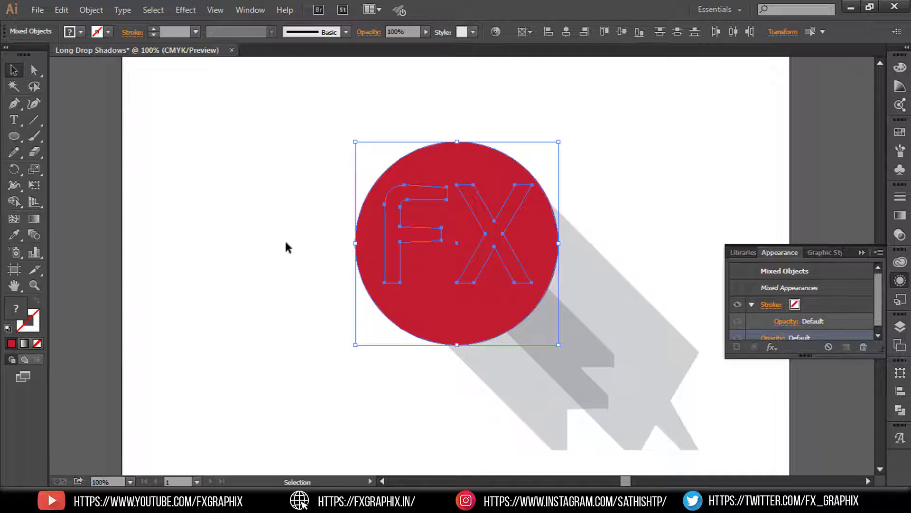
right_click(427, 212)
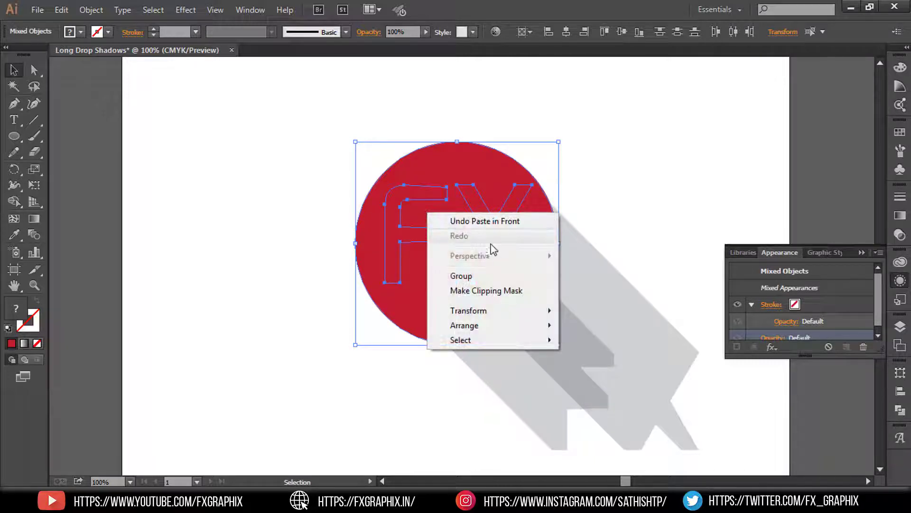
left_click(495, 290)
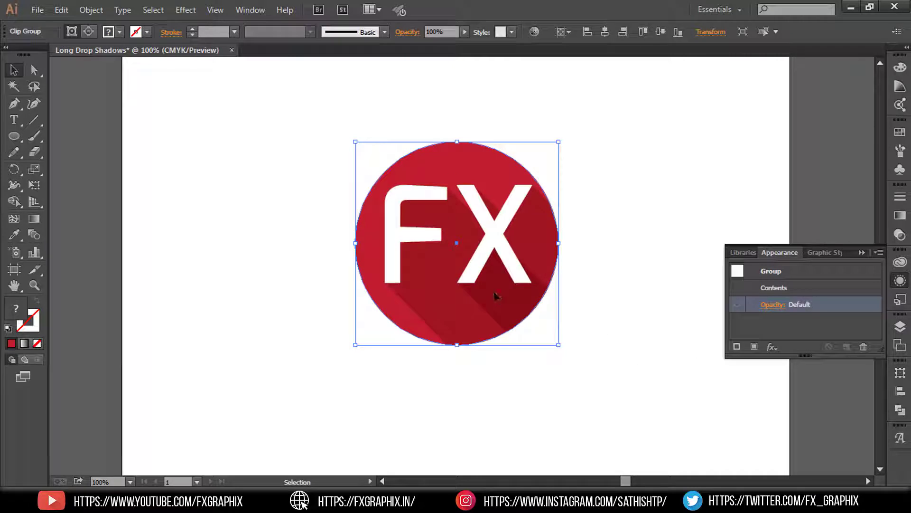
left_click(611, 177)
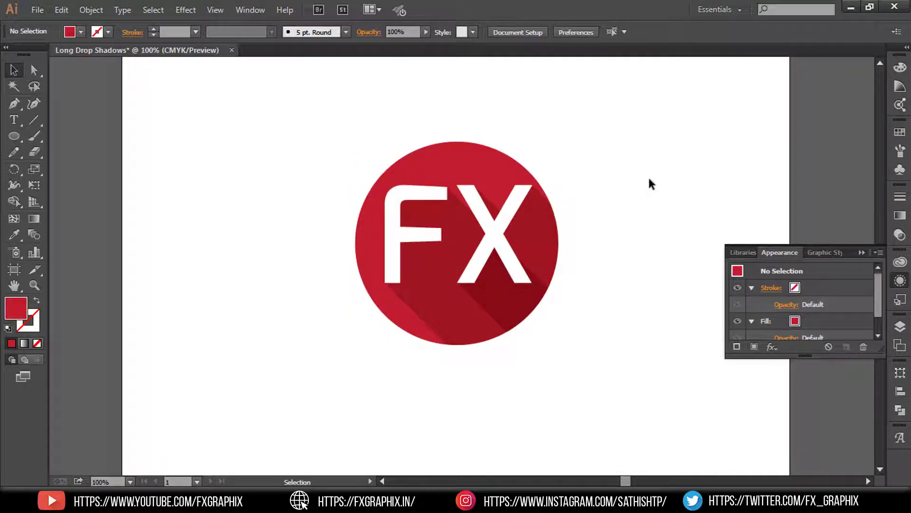
- Zoom out to the whole FX badge and collapse the Appearance panel into the dock
key("ctrl+minus")
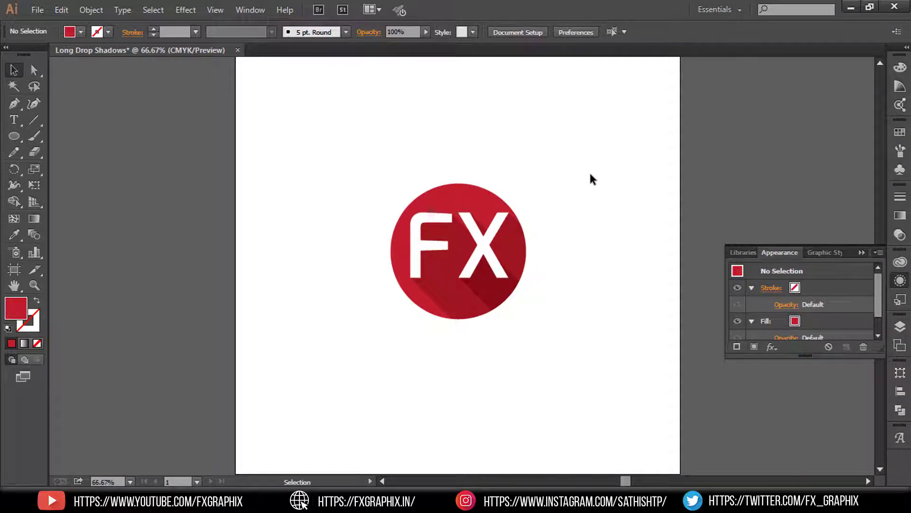
left_click(864, 252)
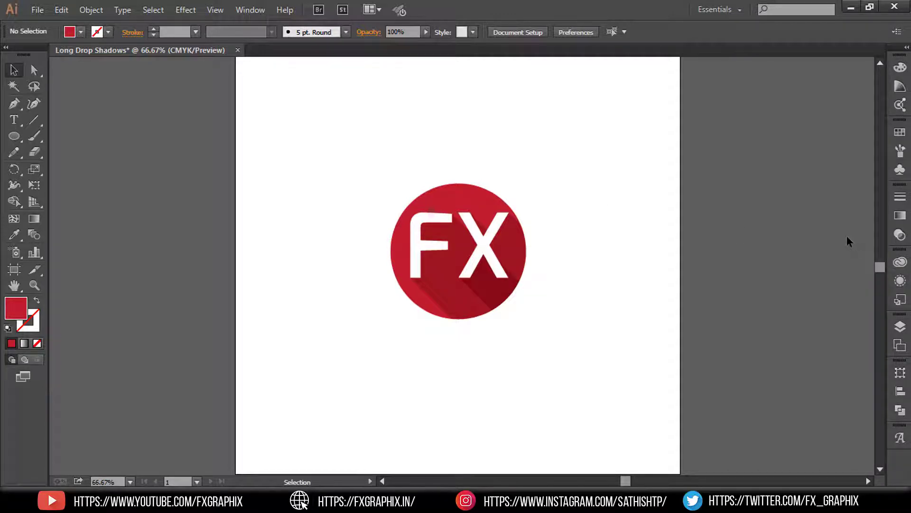